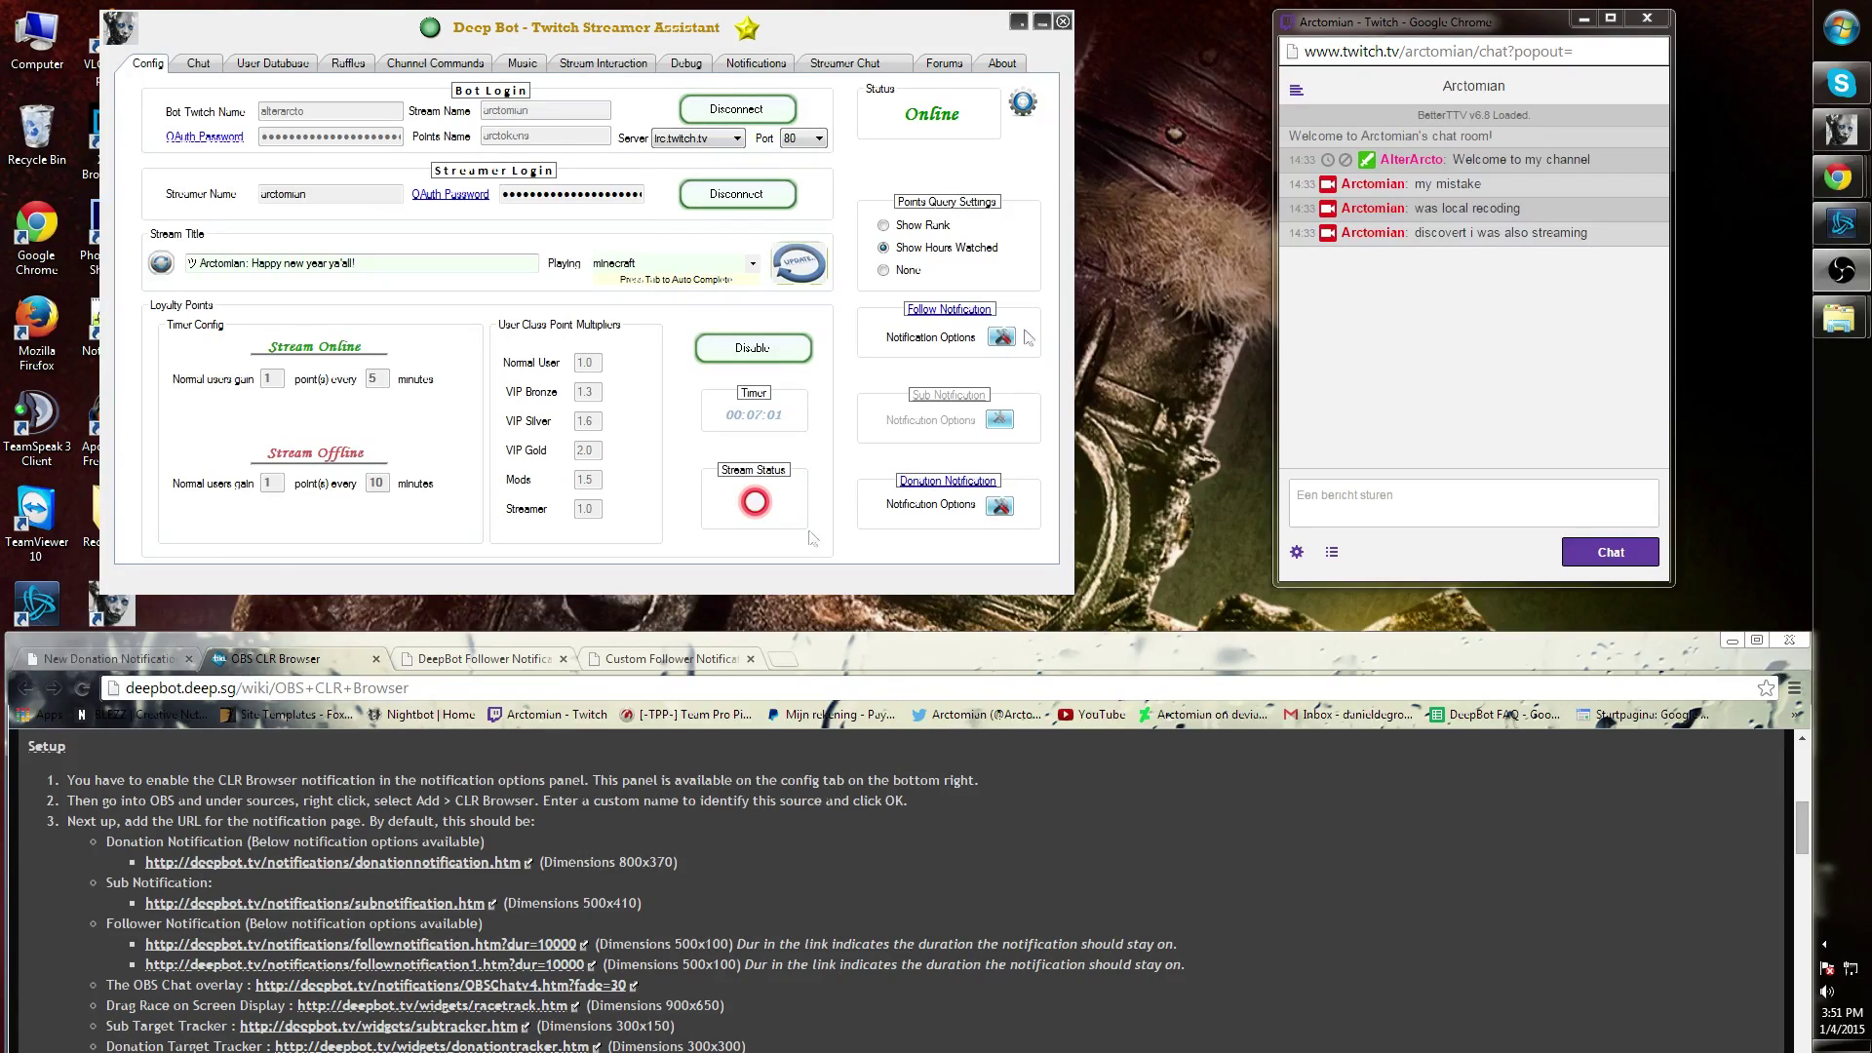
Read the donation notification forum topic and highlight its list of required donation details.
left_click(55, 653)
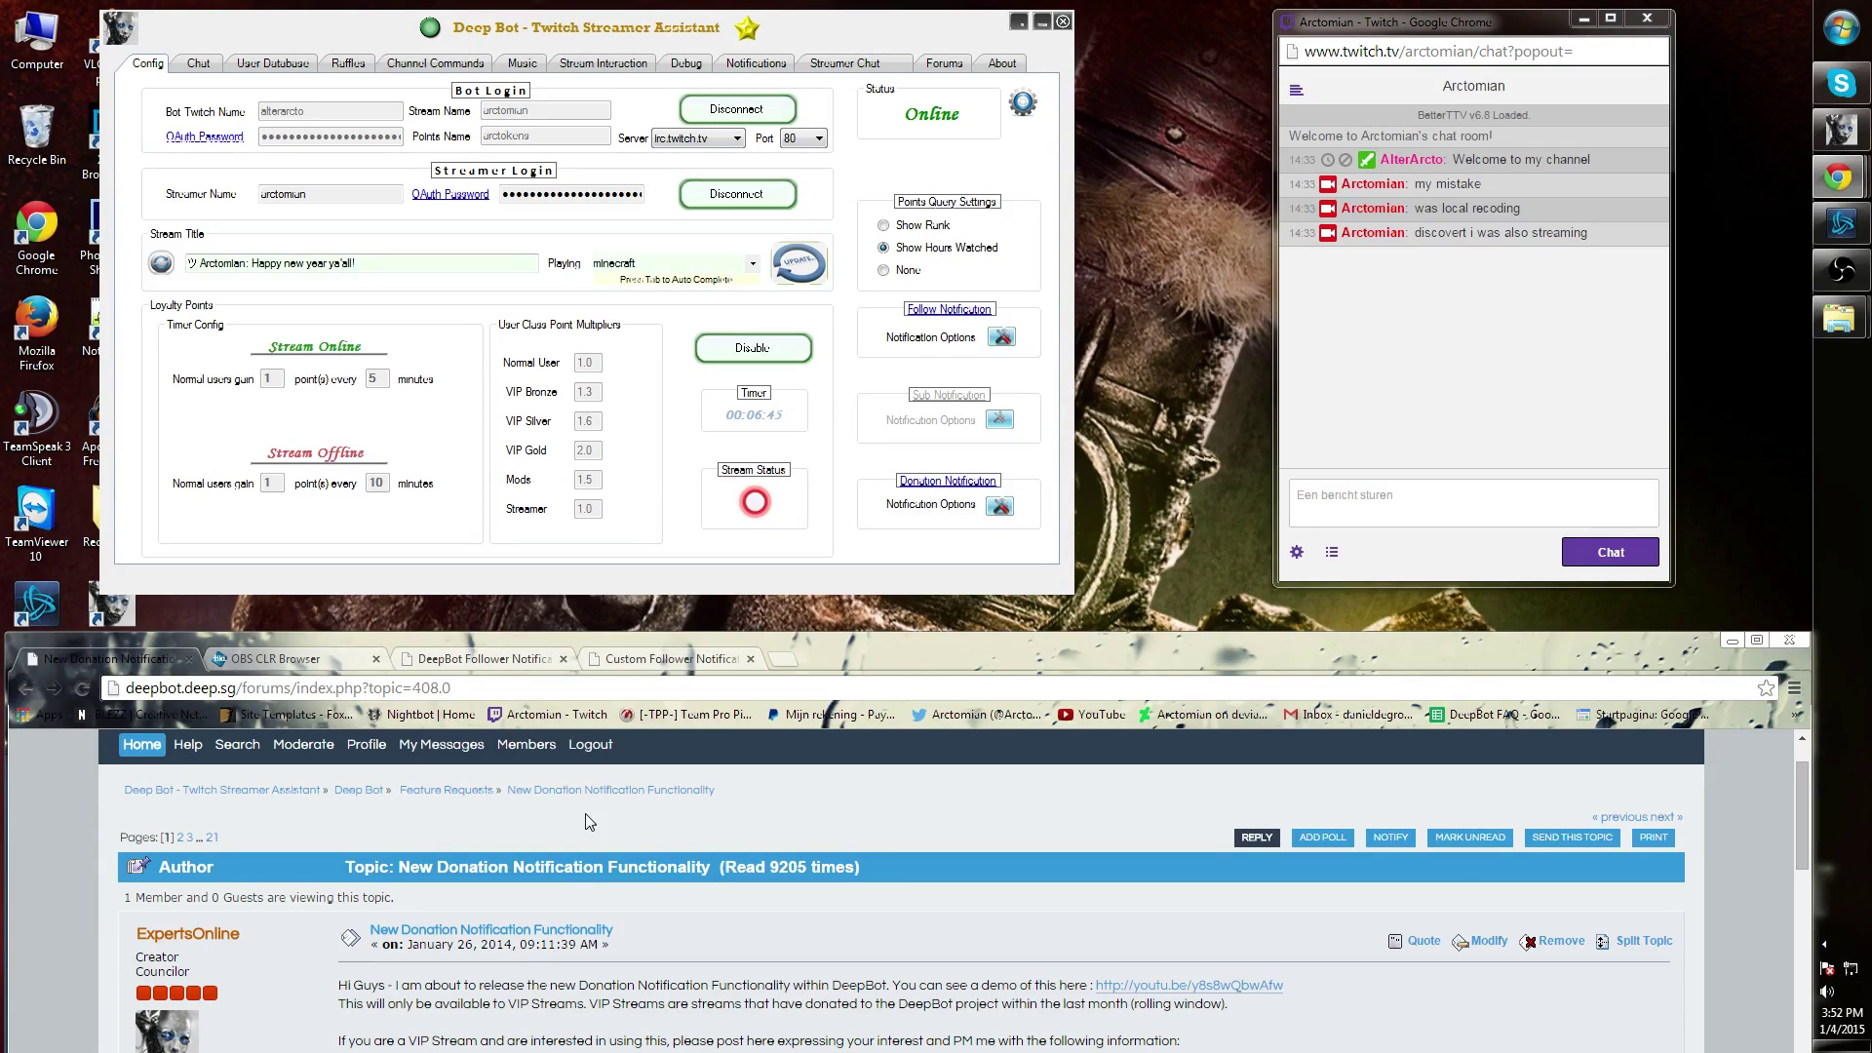
scroll(585, 816, "down", 1)
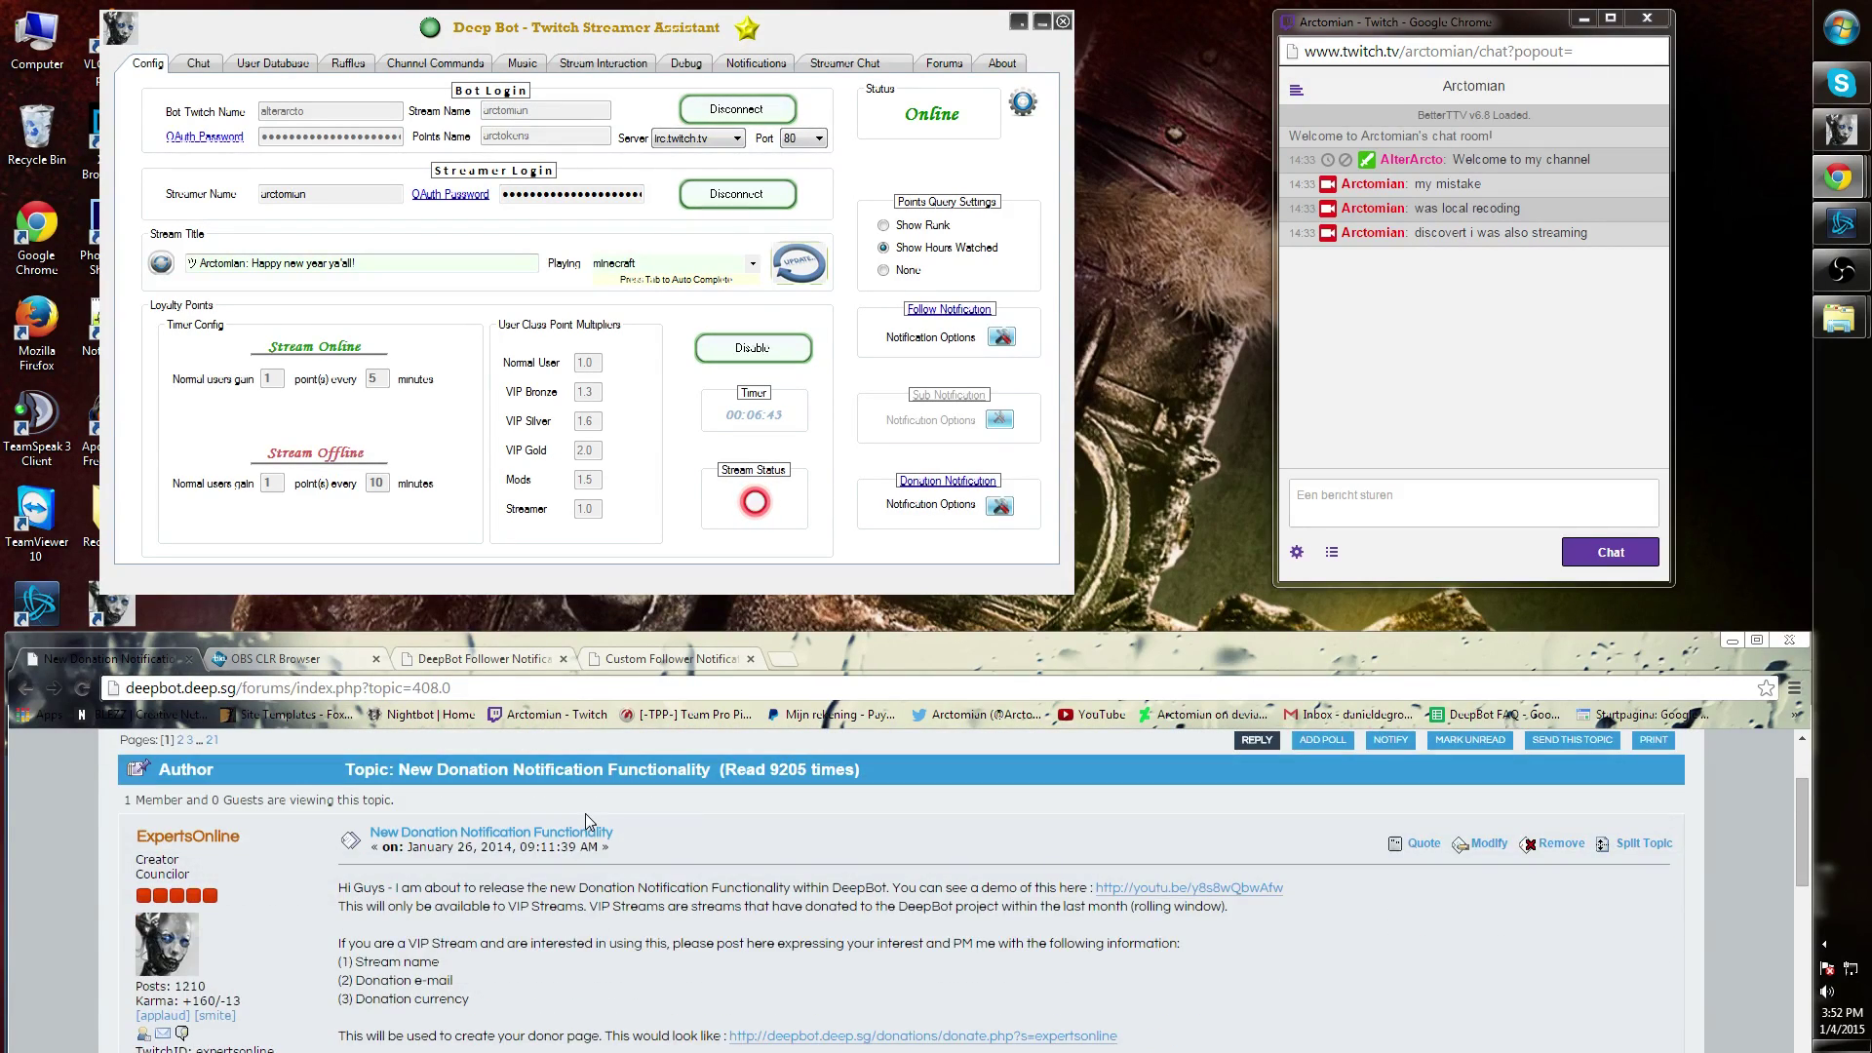
scroll(586, 816, "down", 2)
scroll(585, 814, "up", 1)
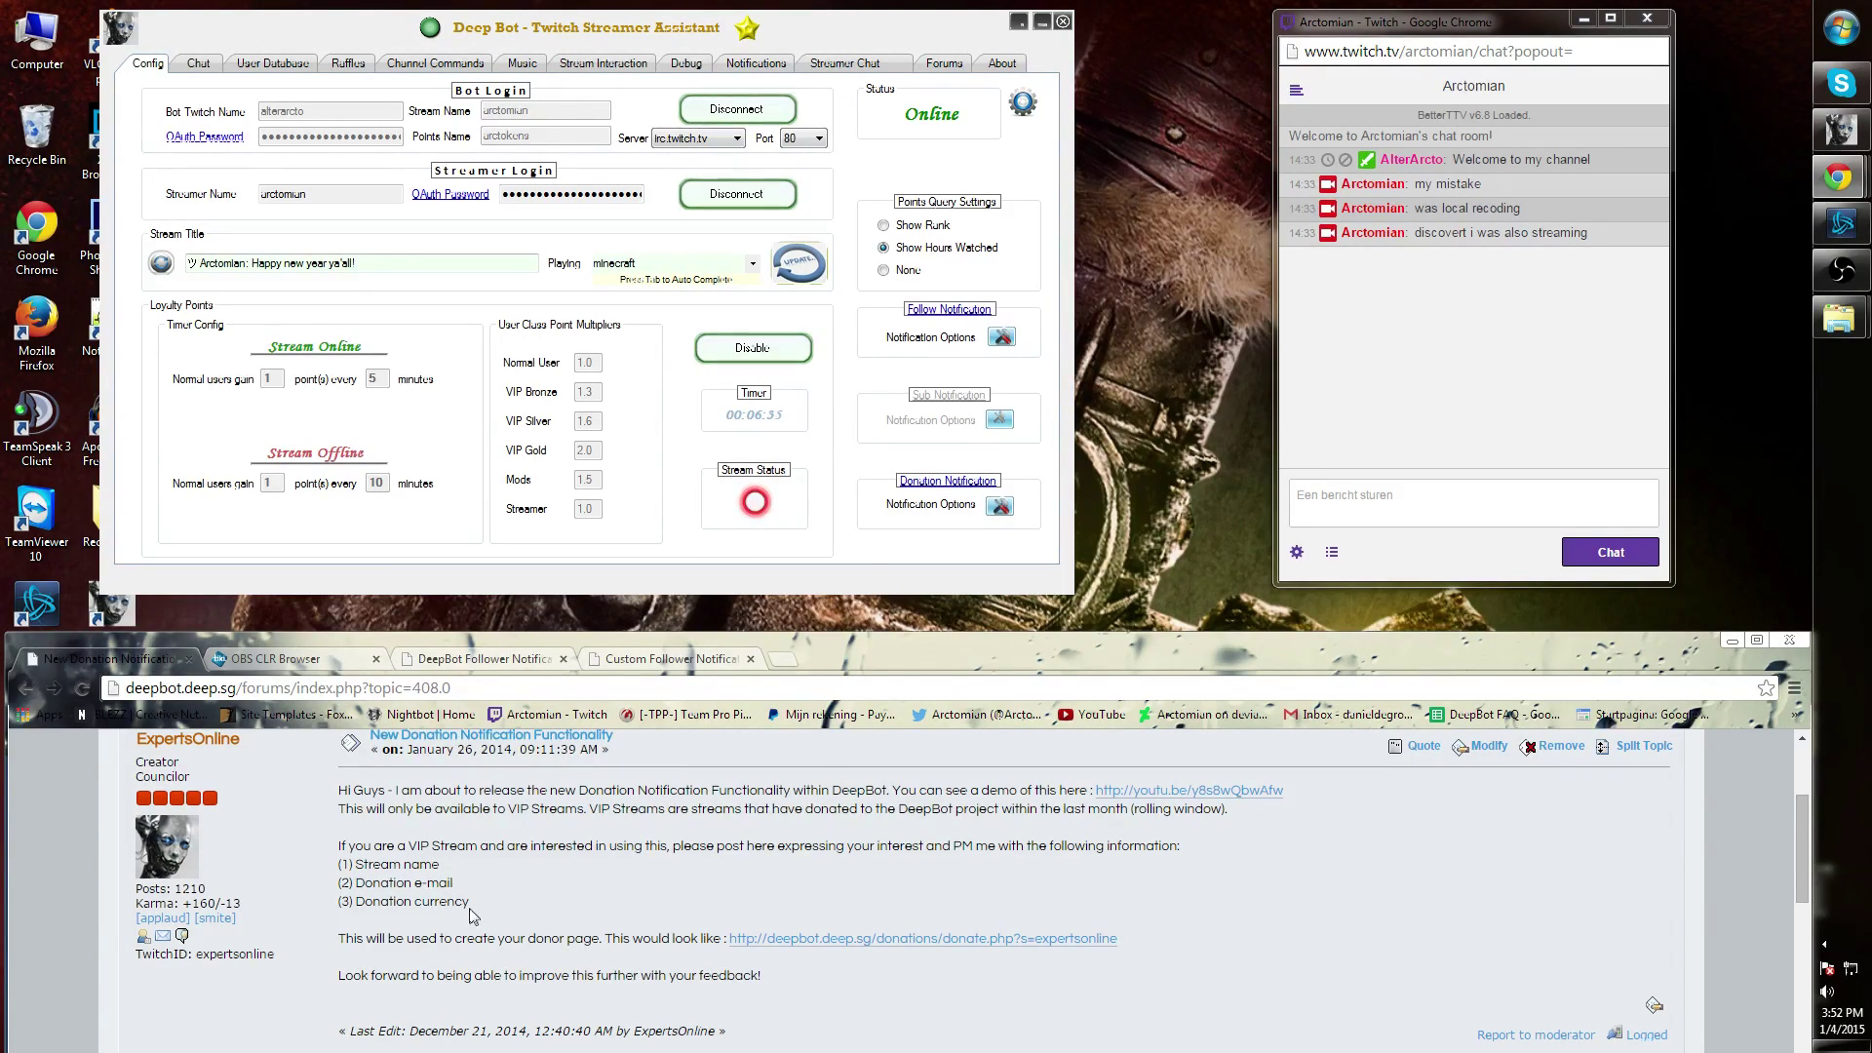
left_click_drag(469, 902, 339, 861)
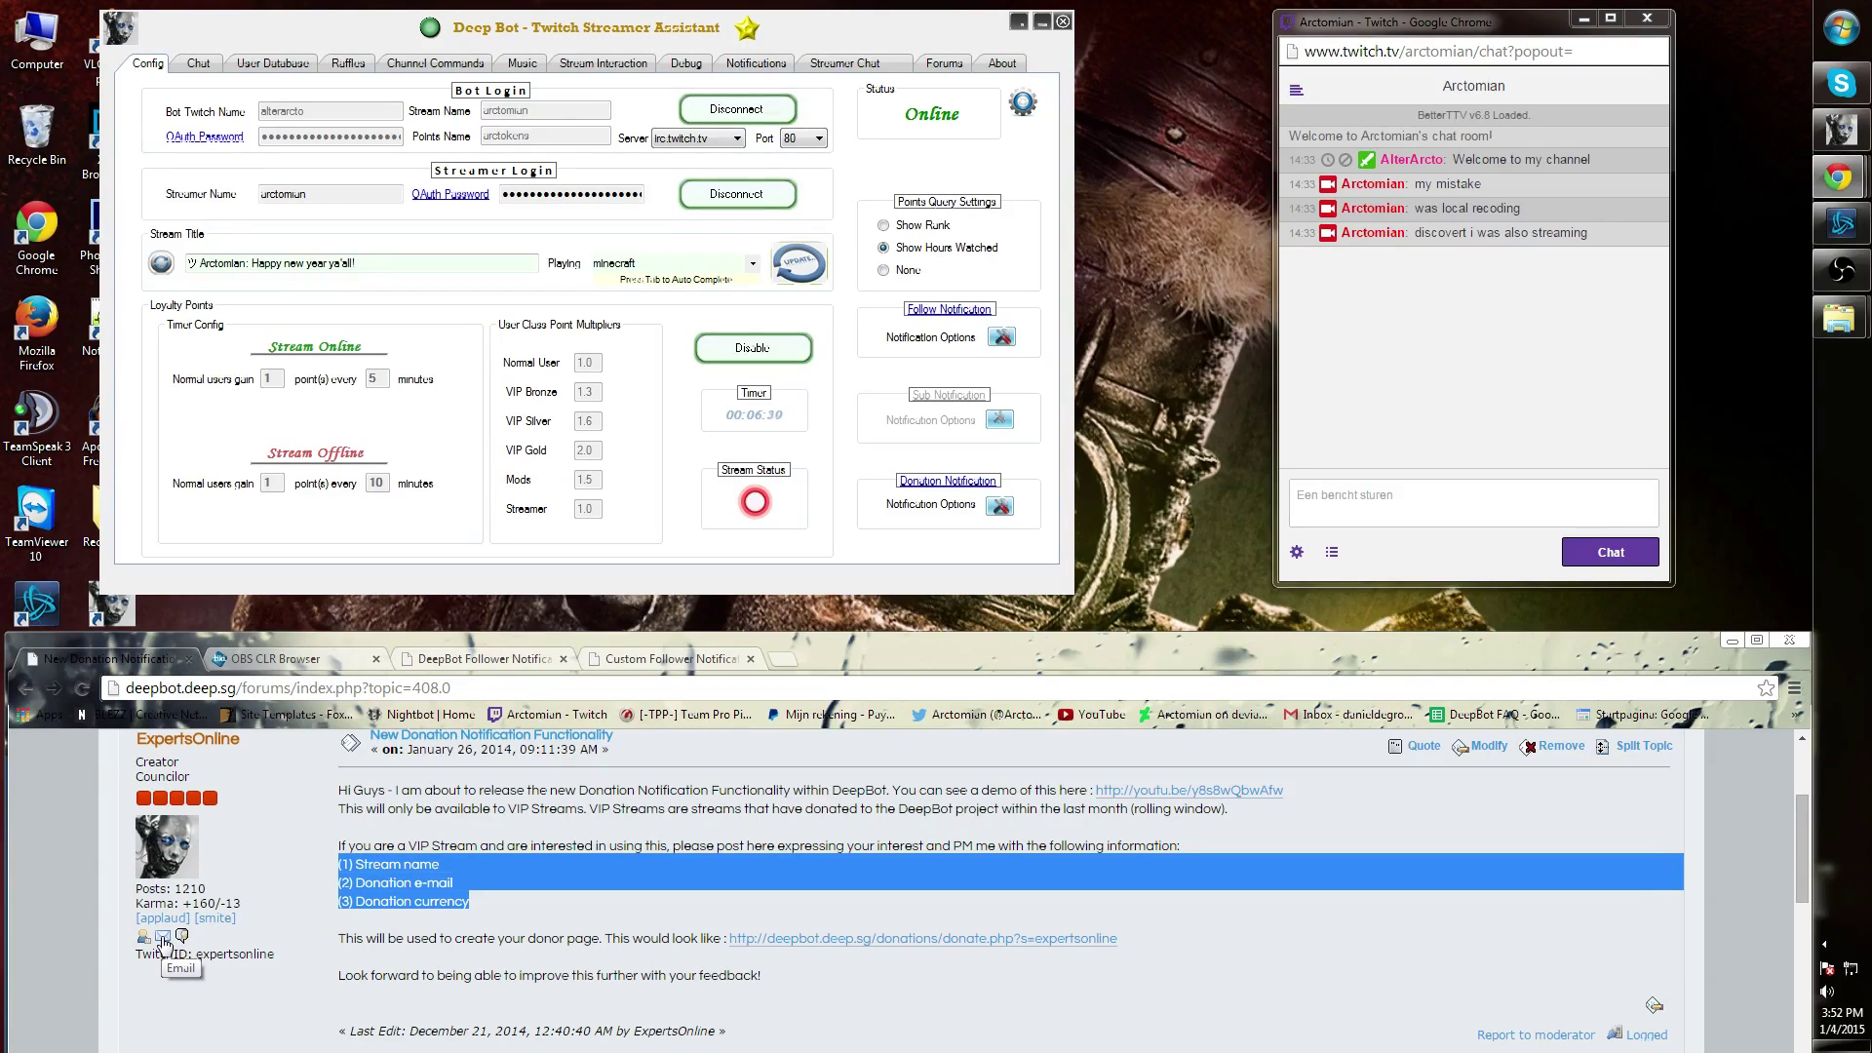
left_click(515, 889)
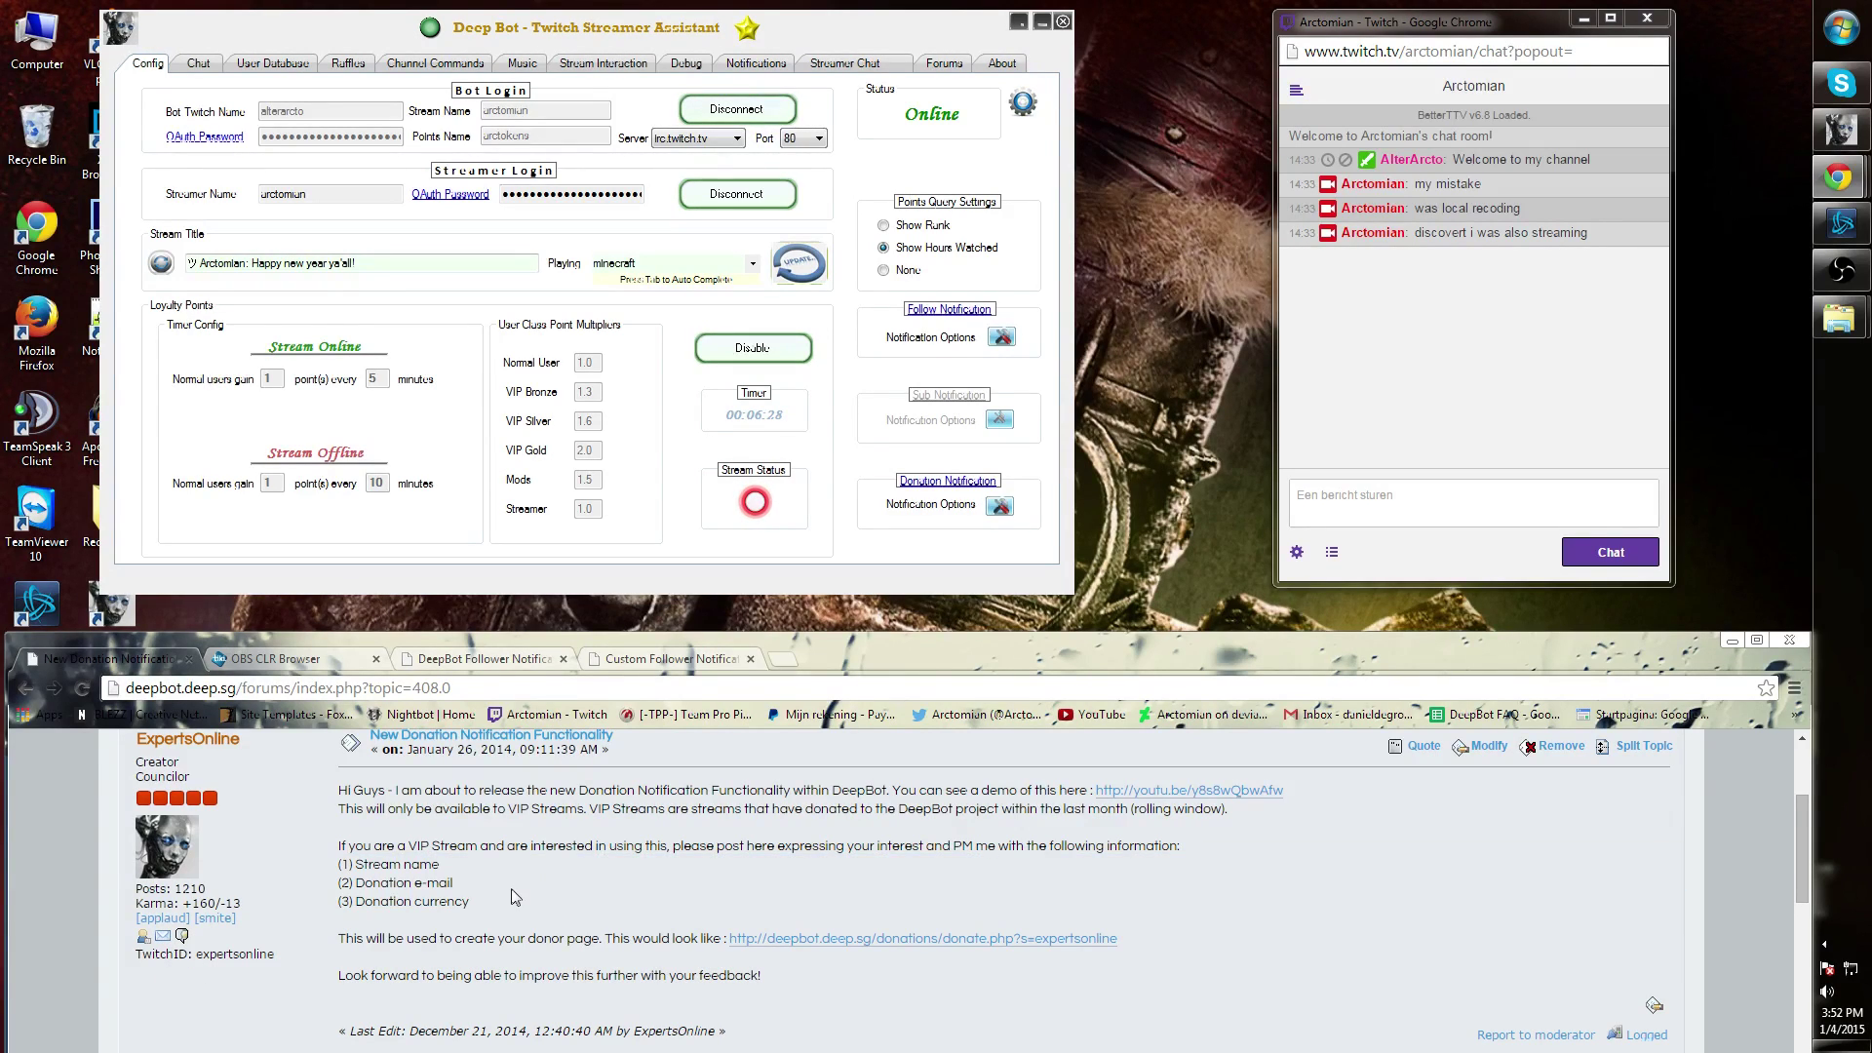
scroll(505, 892, "up", 1)
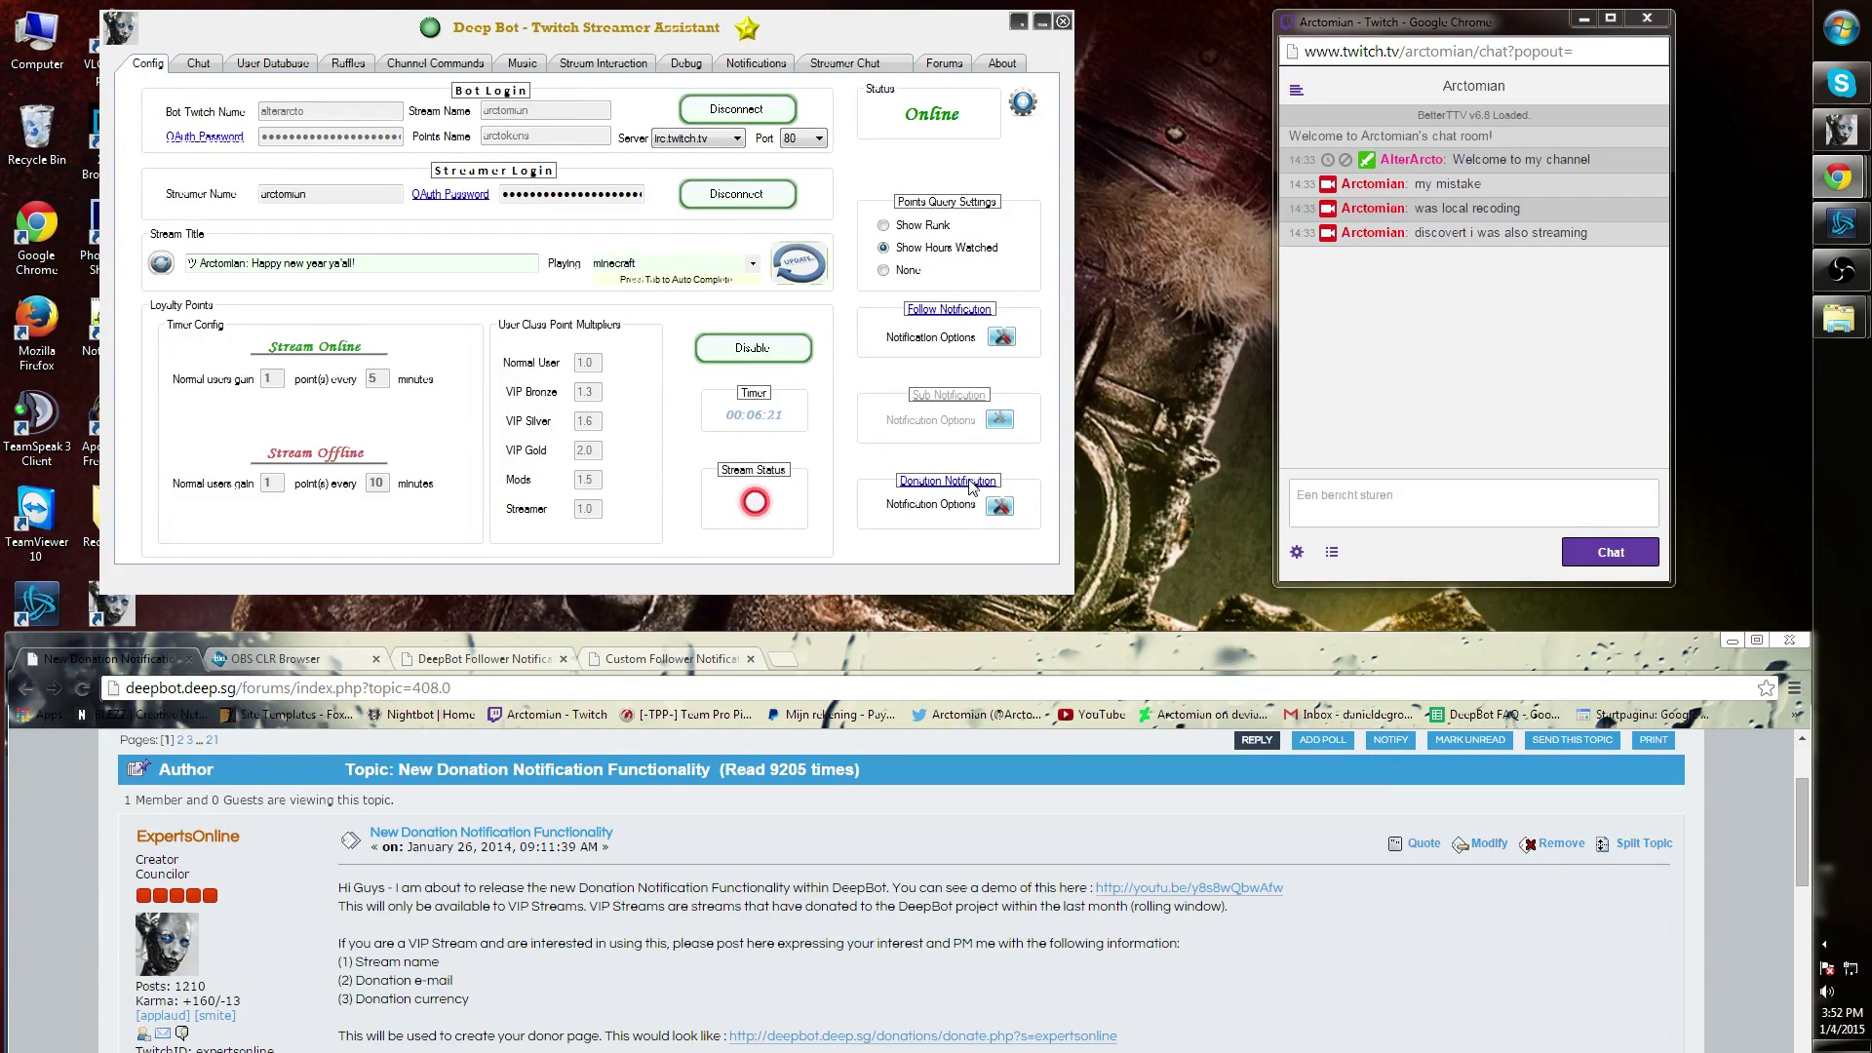
left_click(273, 660)
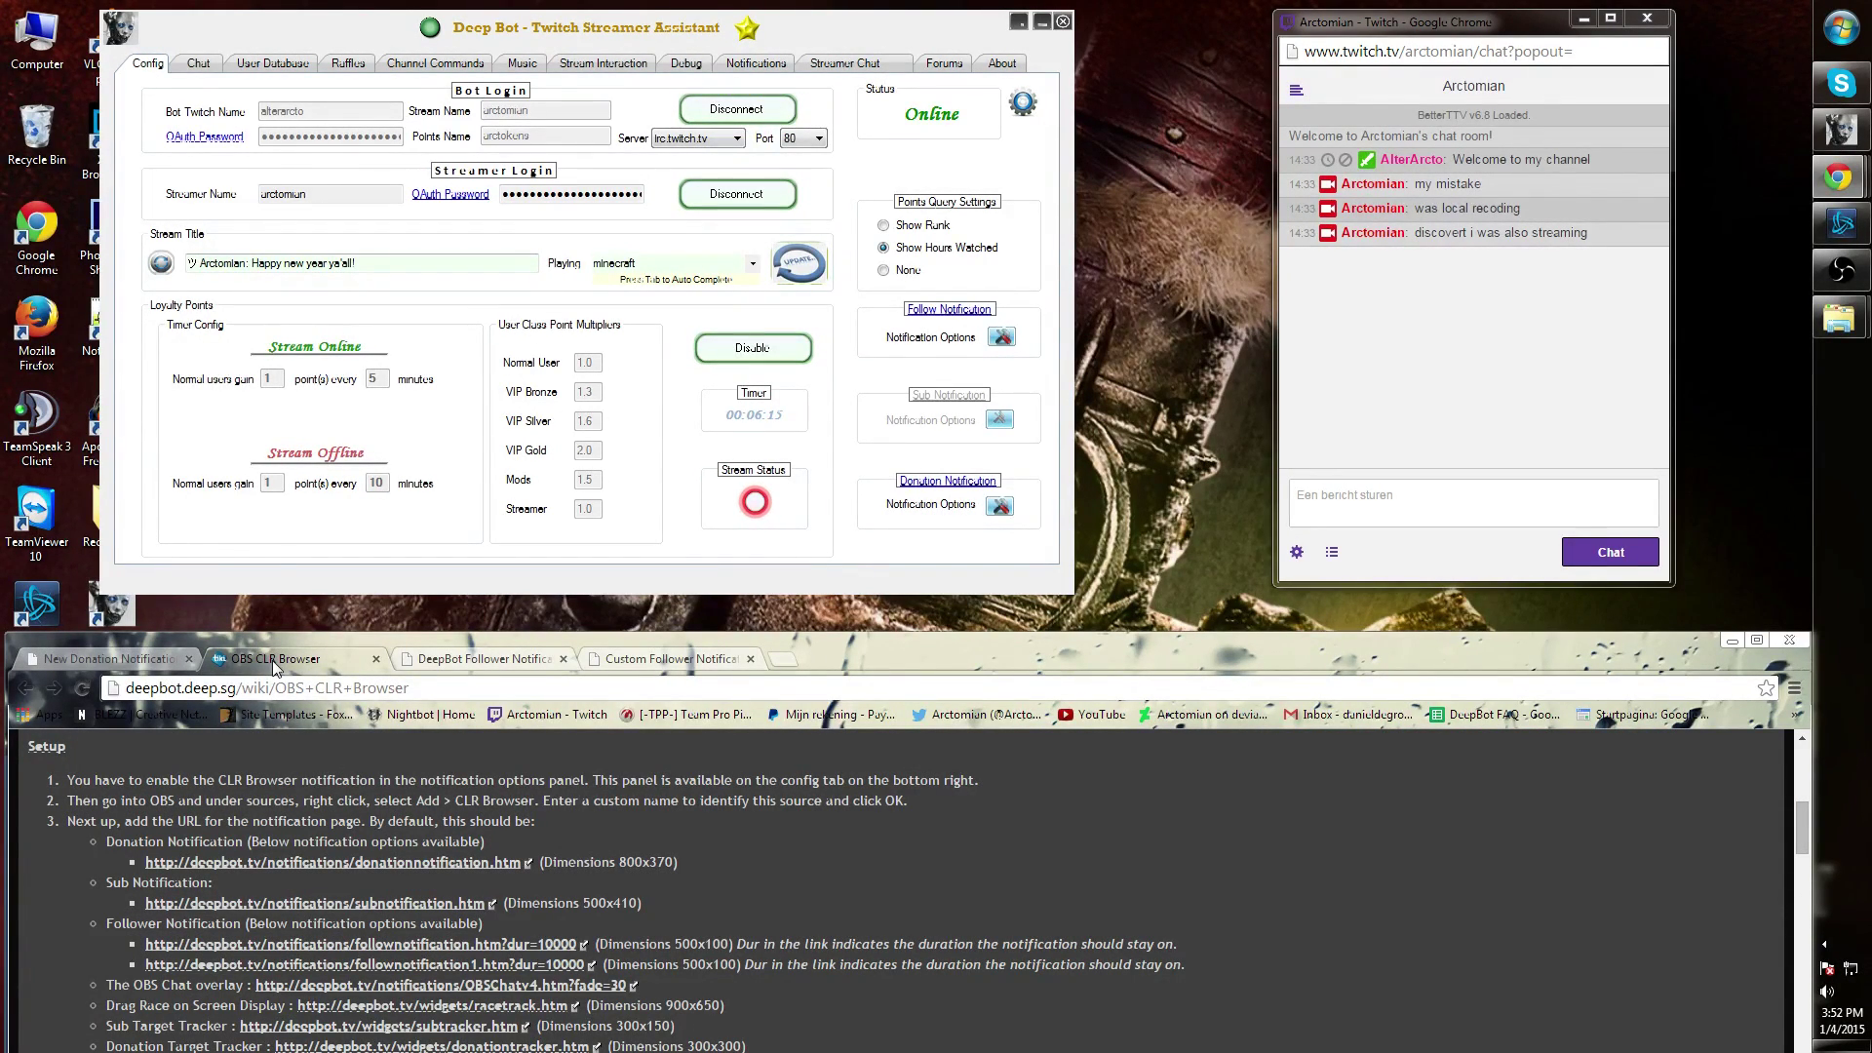
Open DeepBot's Follow Notification options and tick 'enable Auto Follow Actions'.
left_click(999, 338)
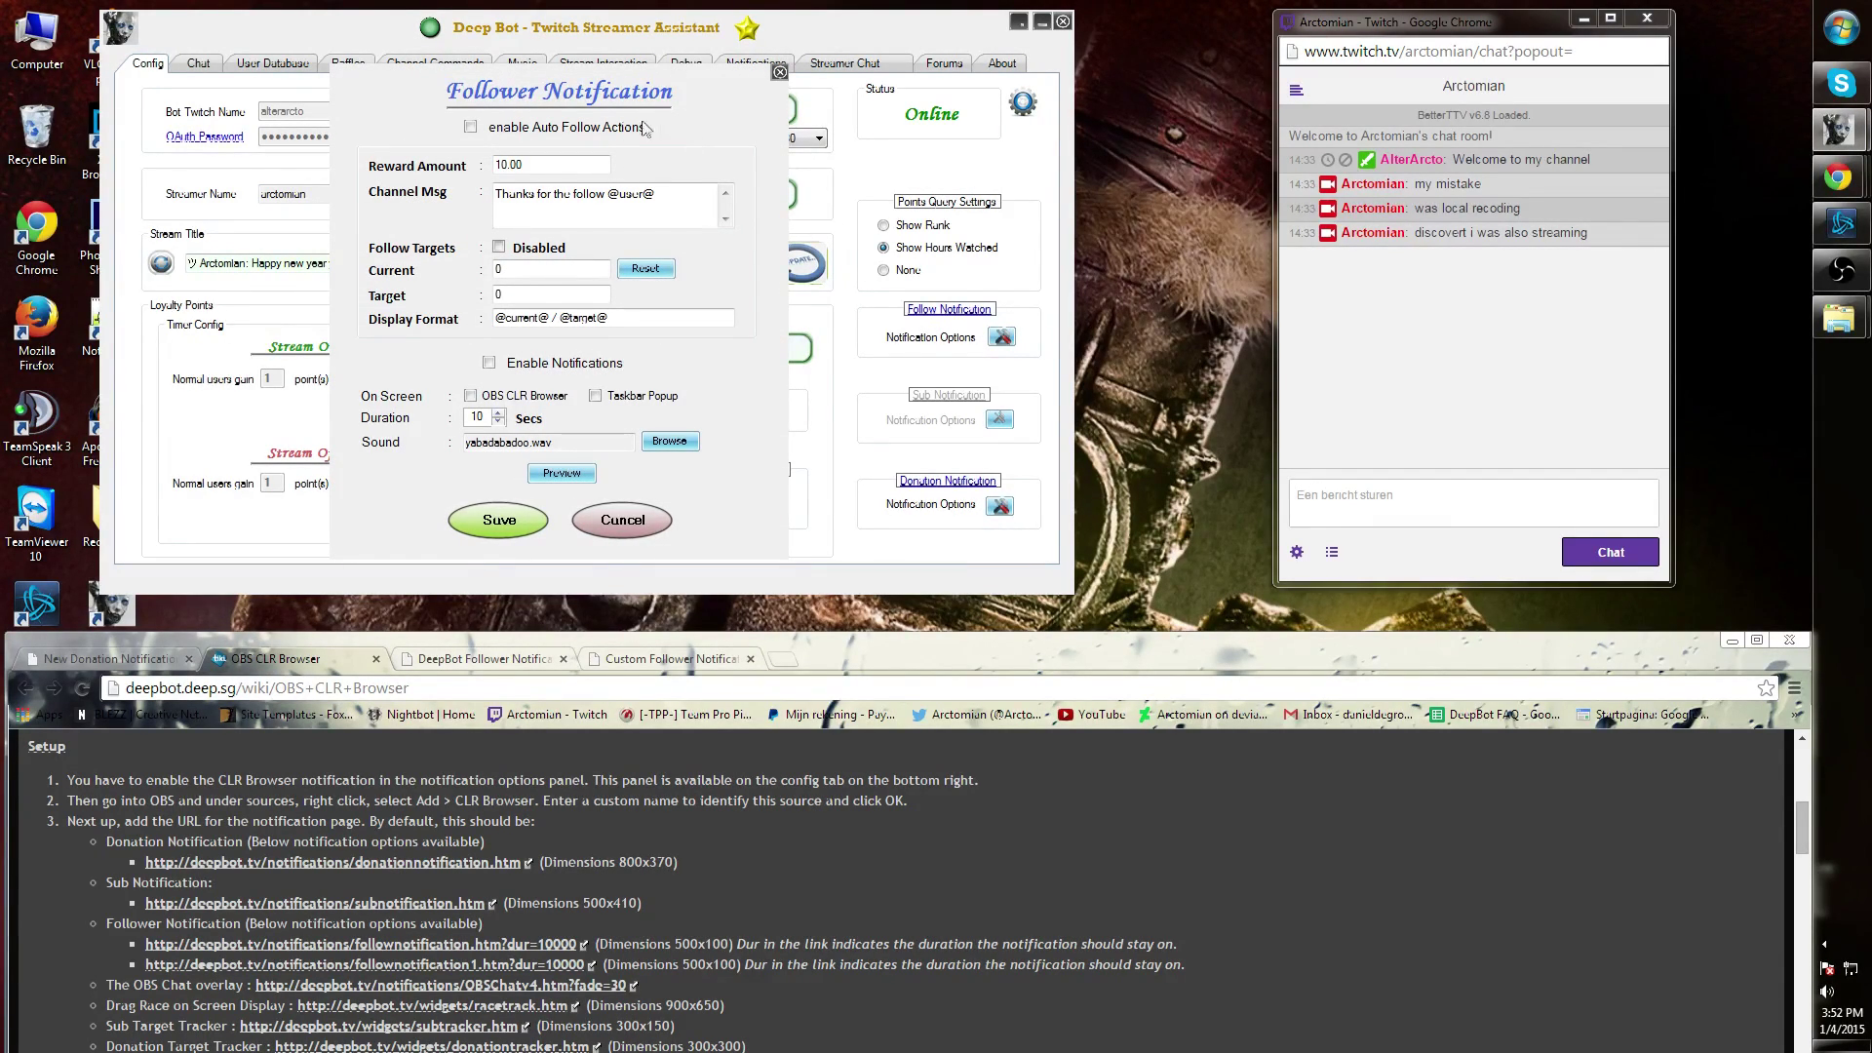
left_click(471, 129)
left_click(498, 203)
left_click_drag(657, 194, 610, 197)
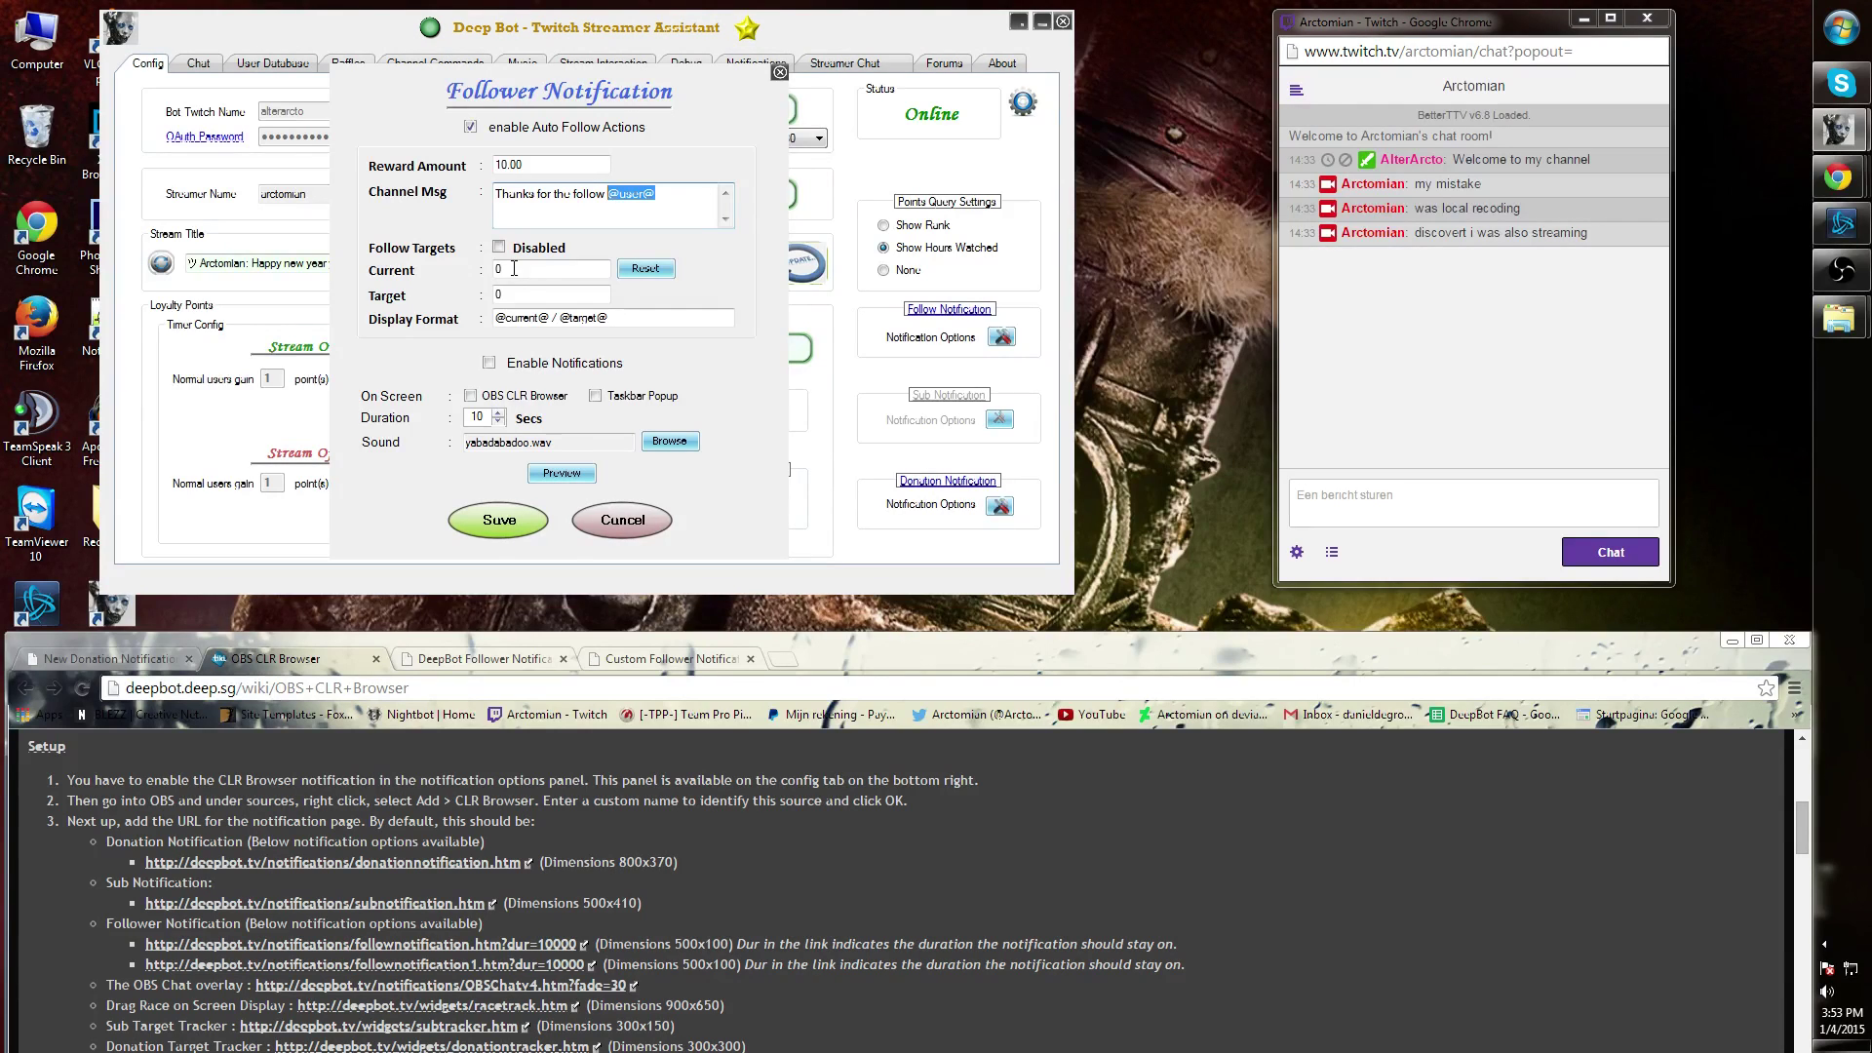
left_click(515, 295)
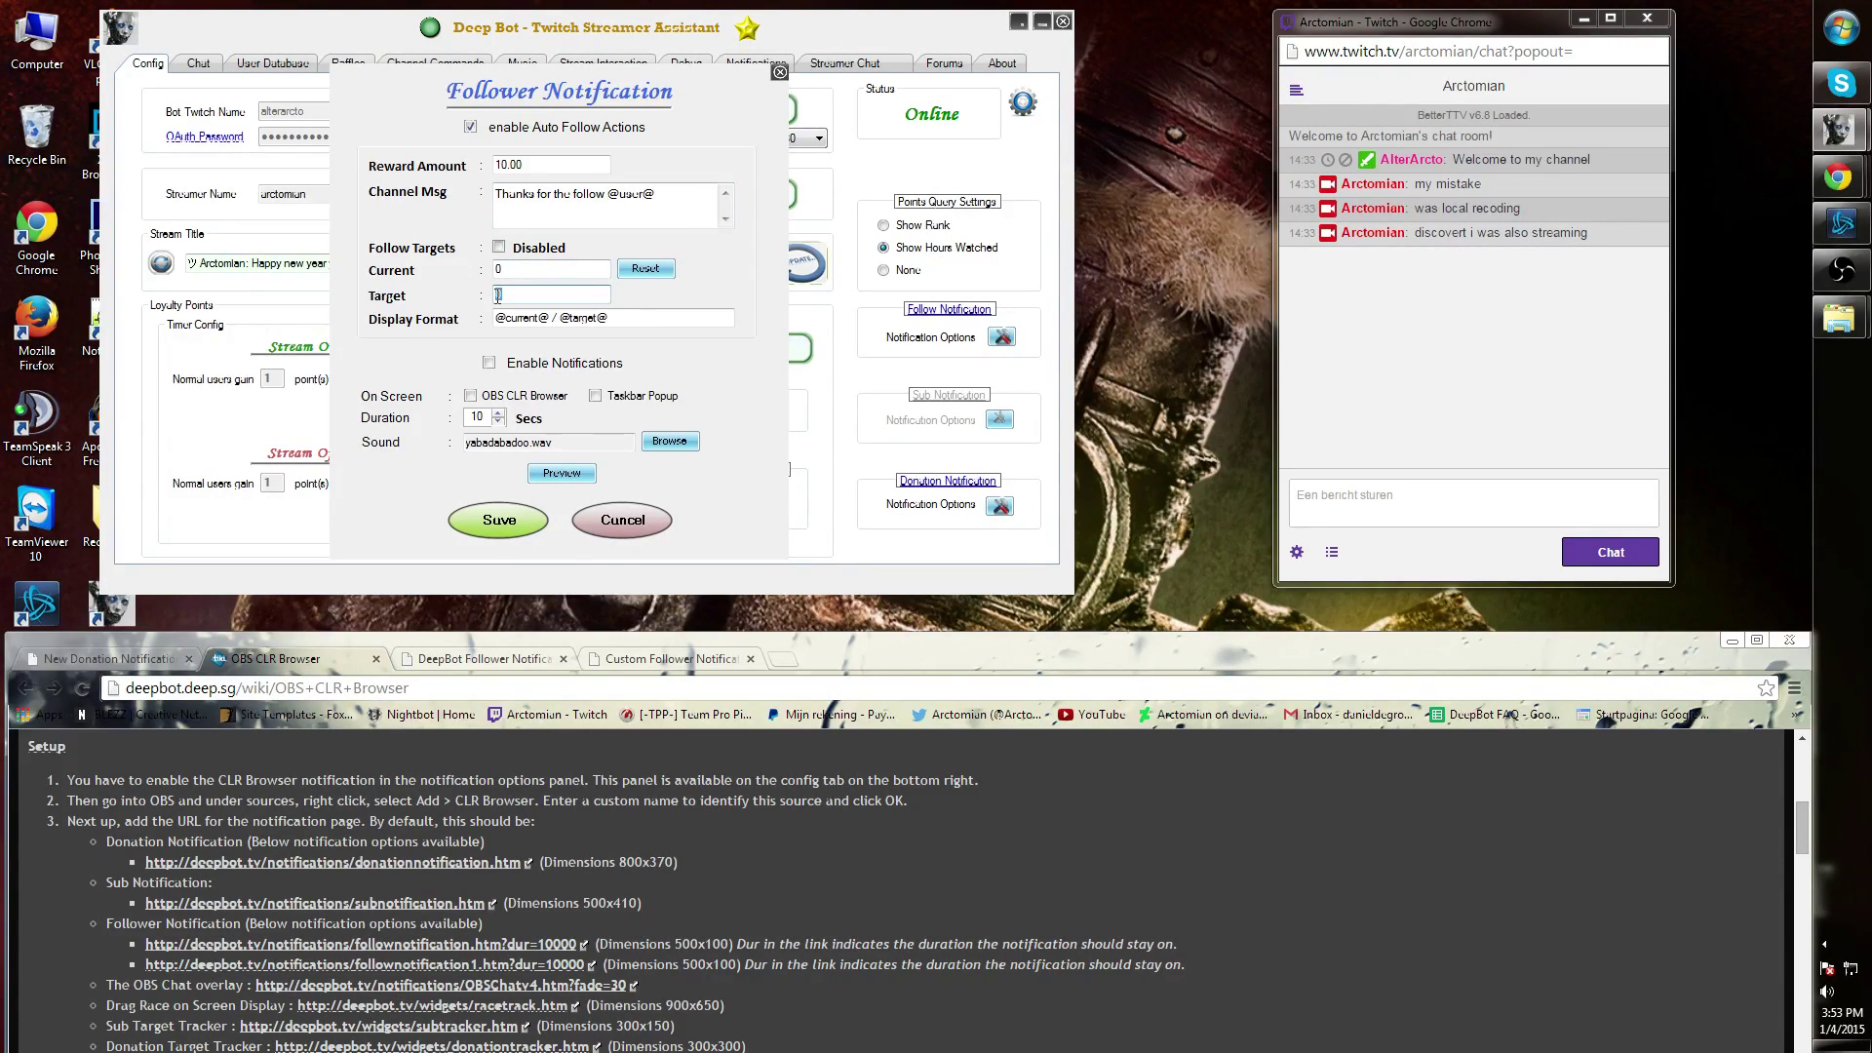
key("BackSpace")
type("1")
left_click(1841, 31)
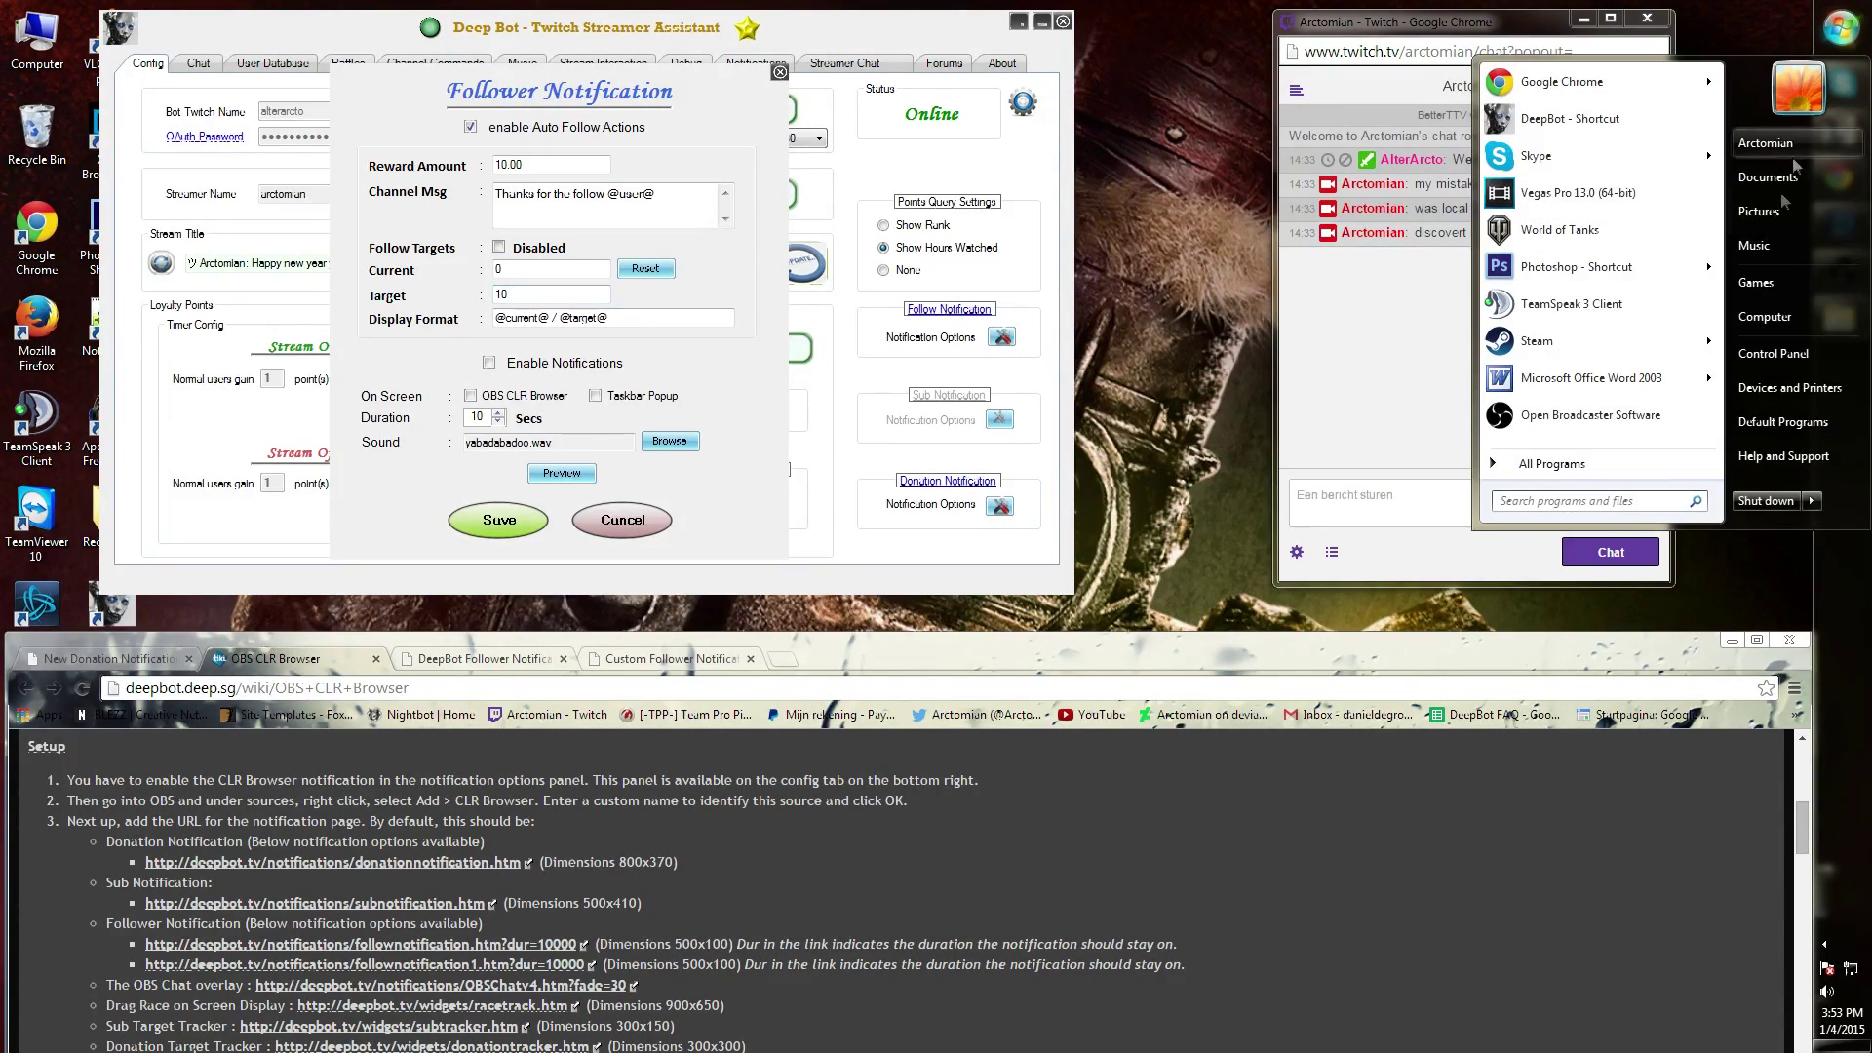
left_click(1777, 322)
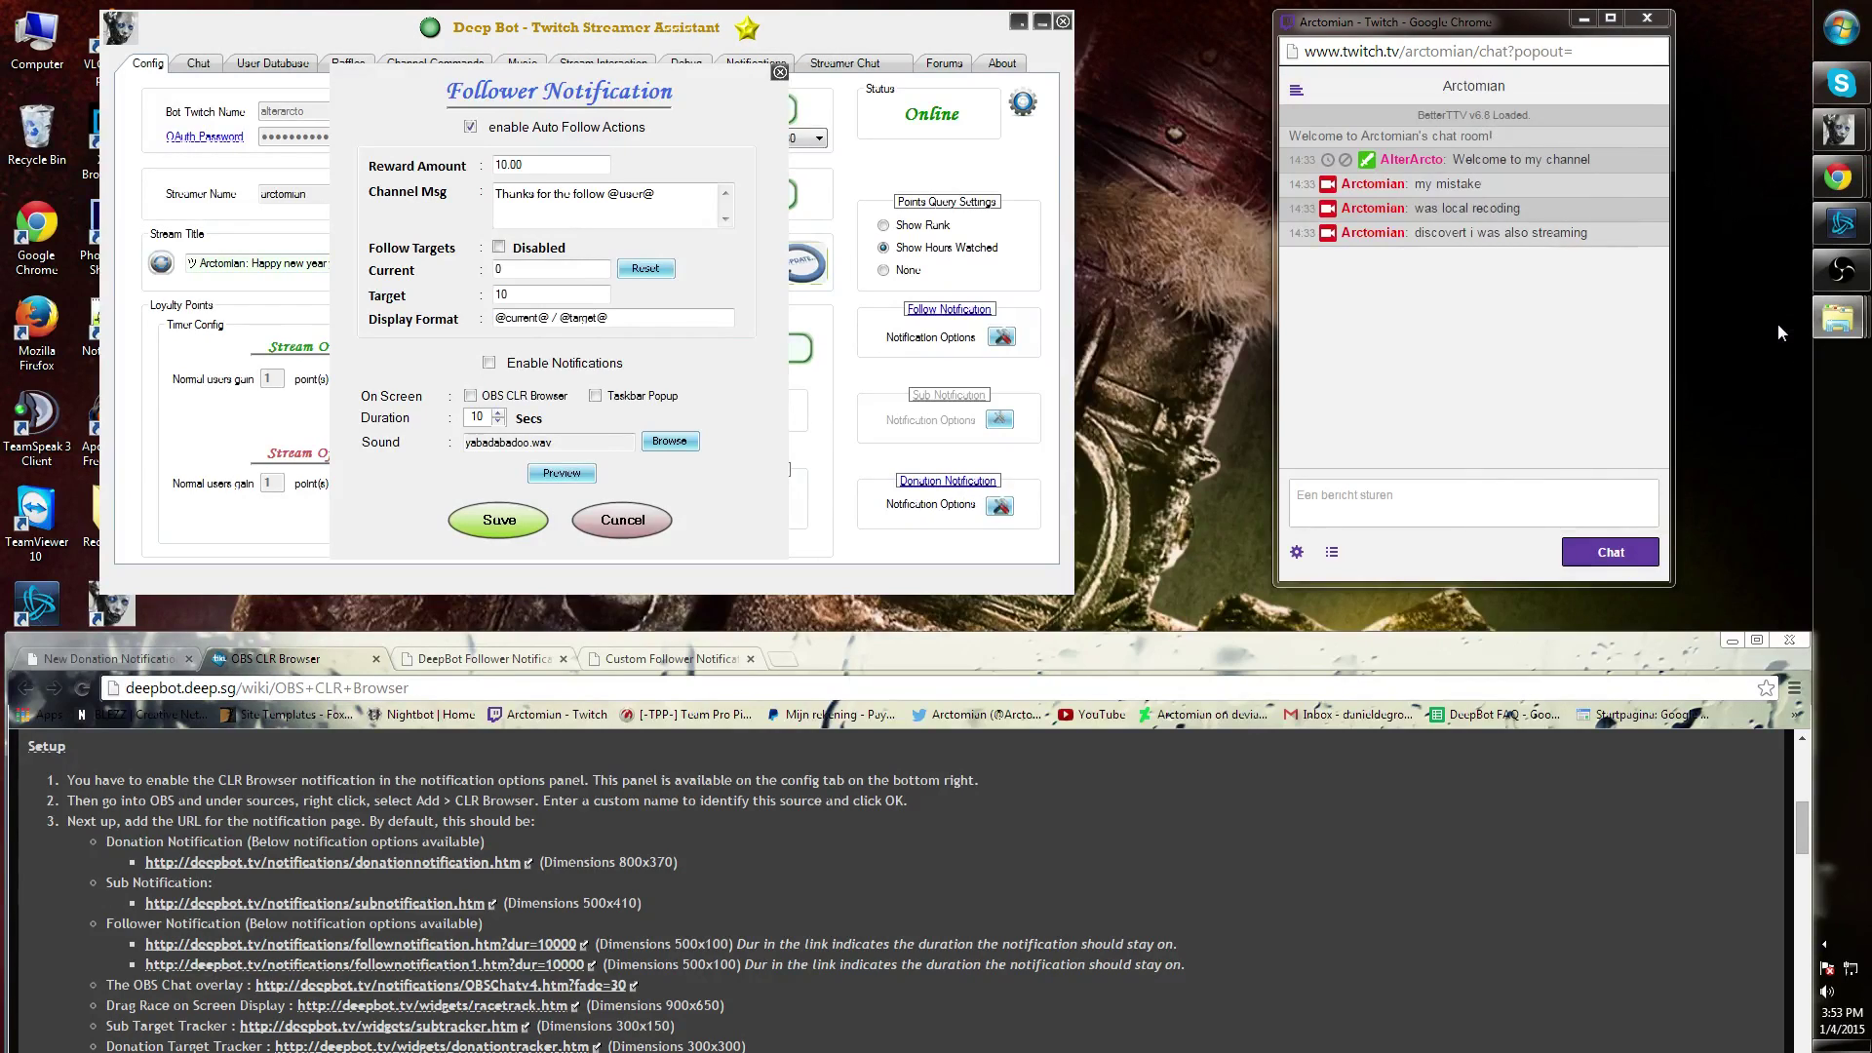
double_click(791, 252)
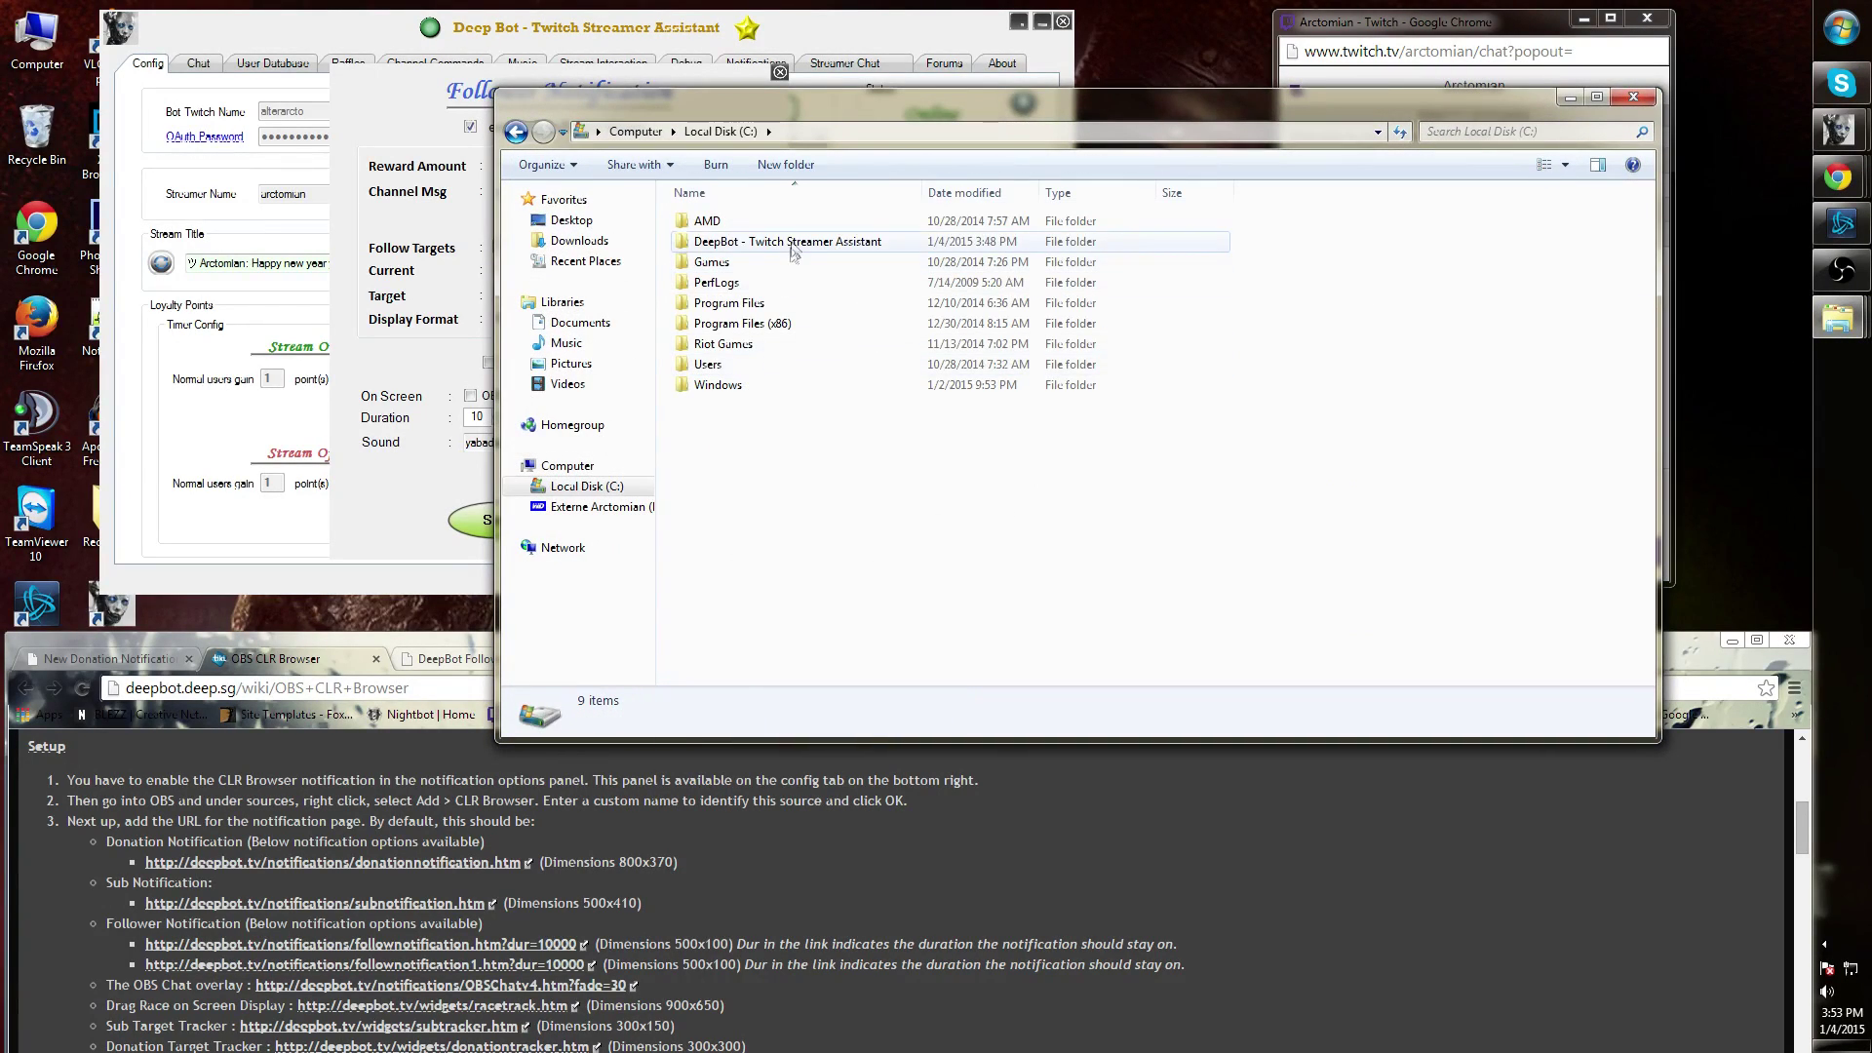
double_click(792, 241)
double_click(782, 279)
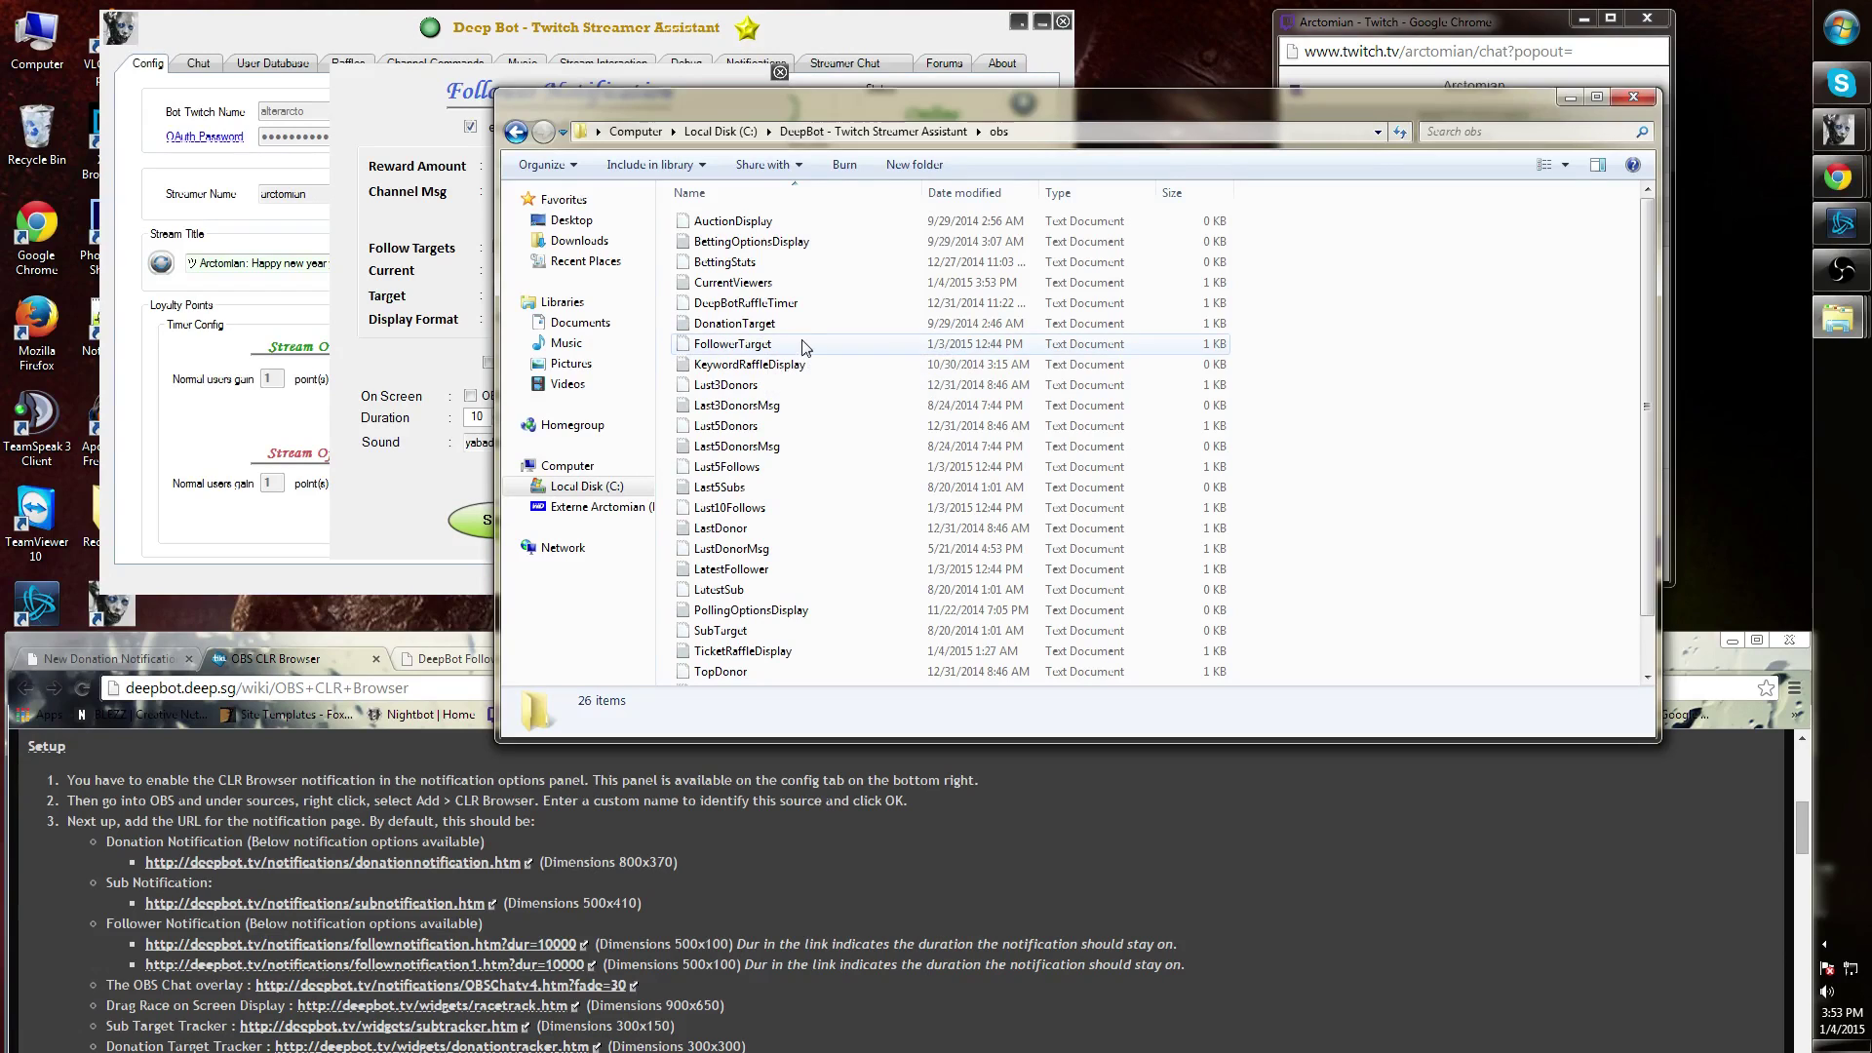
left_click(1638, 100)
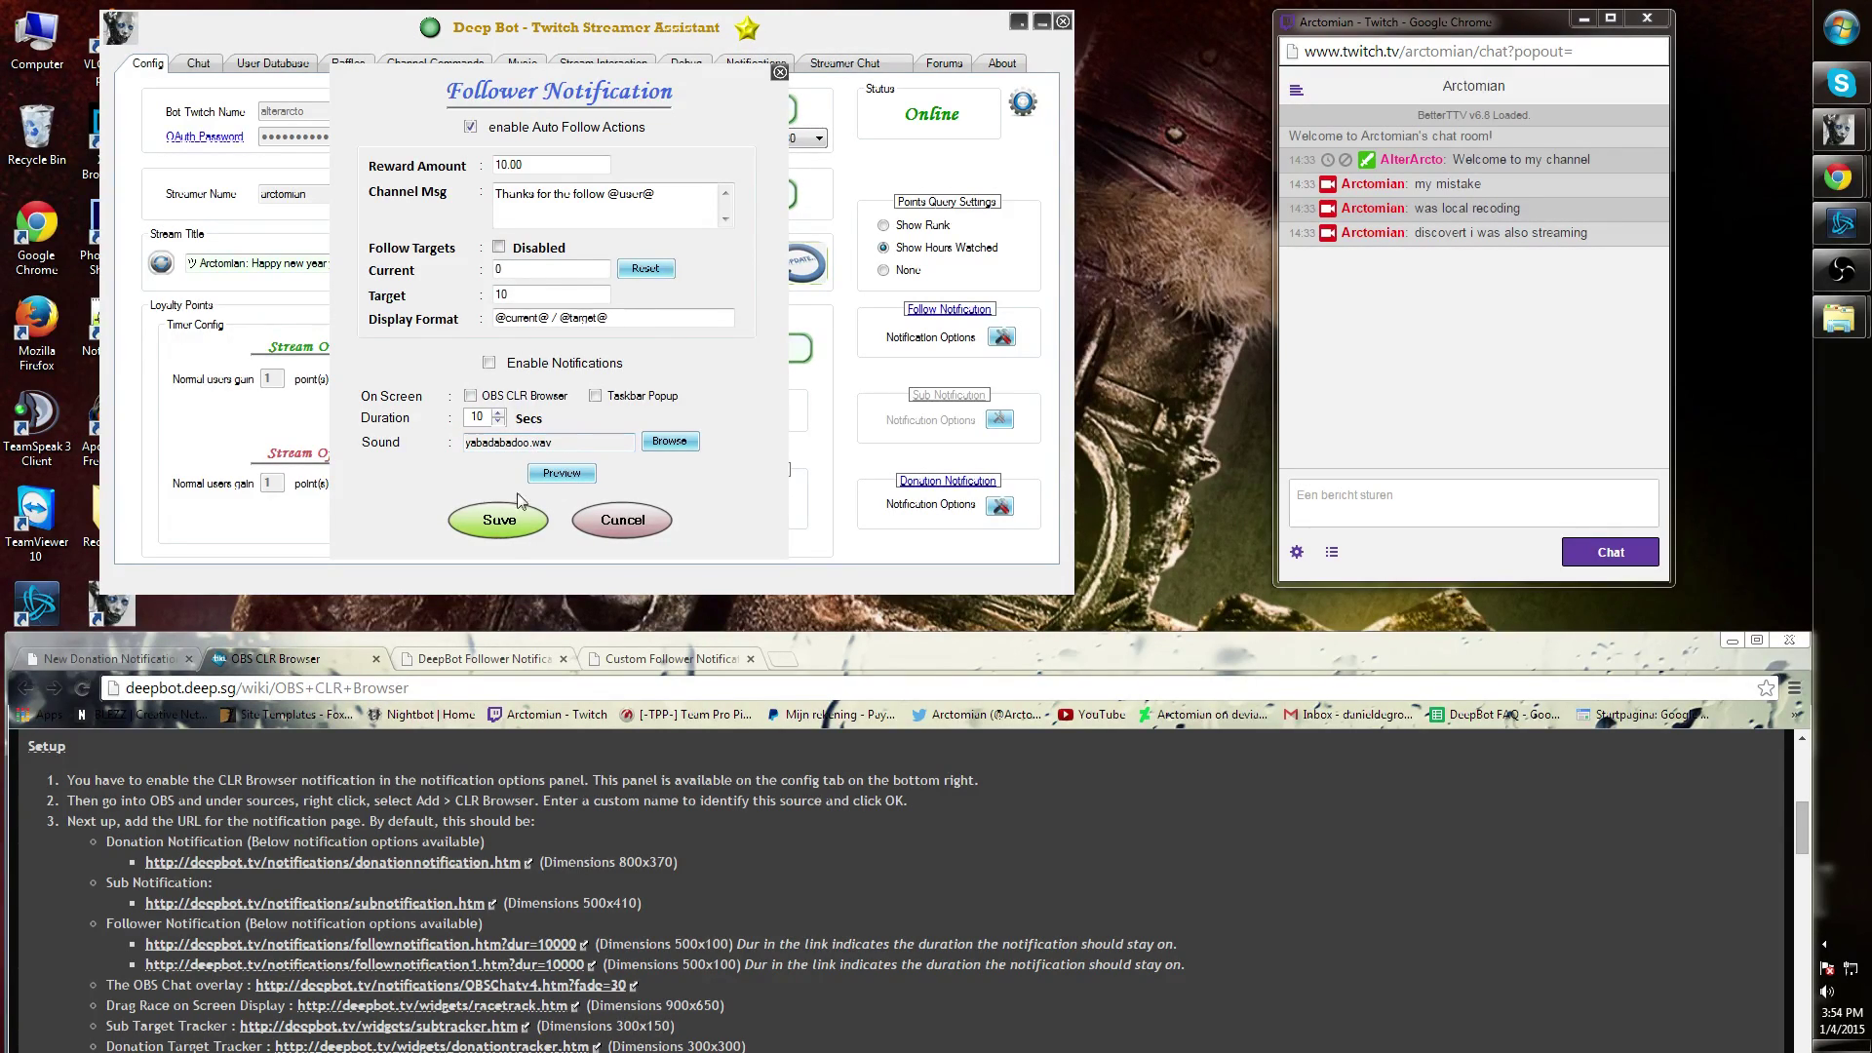
left_click(505, 525)
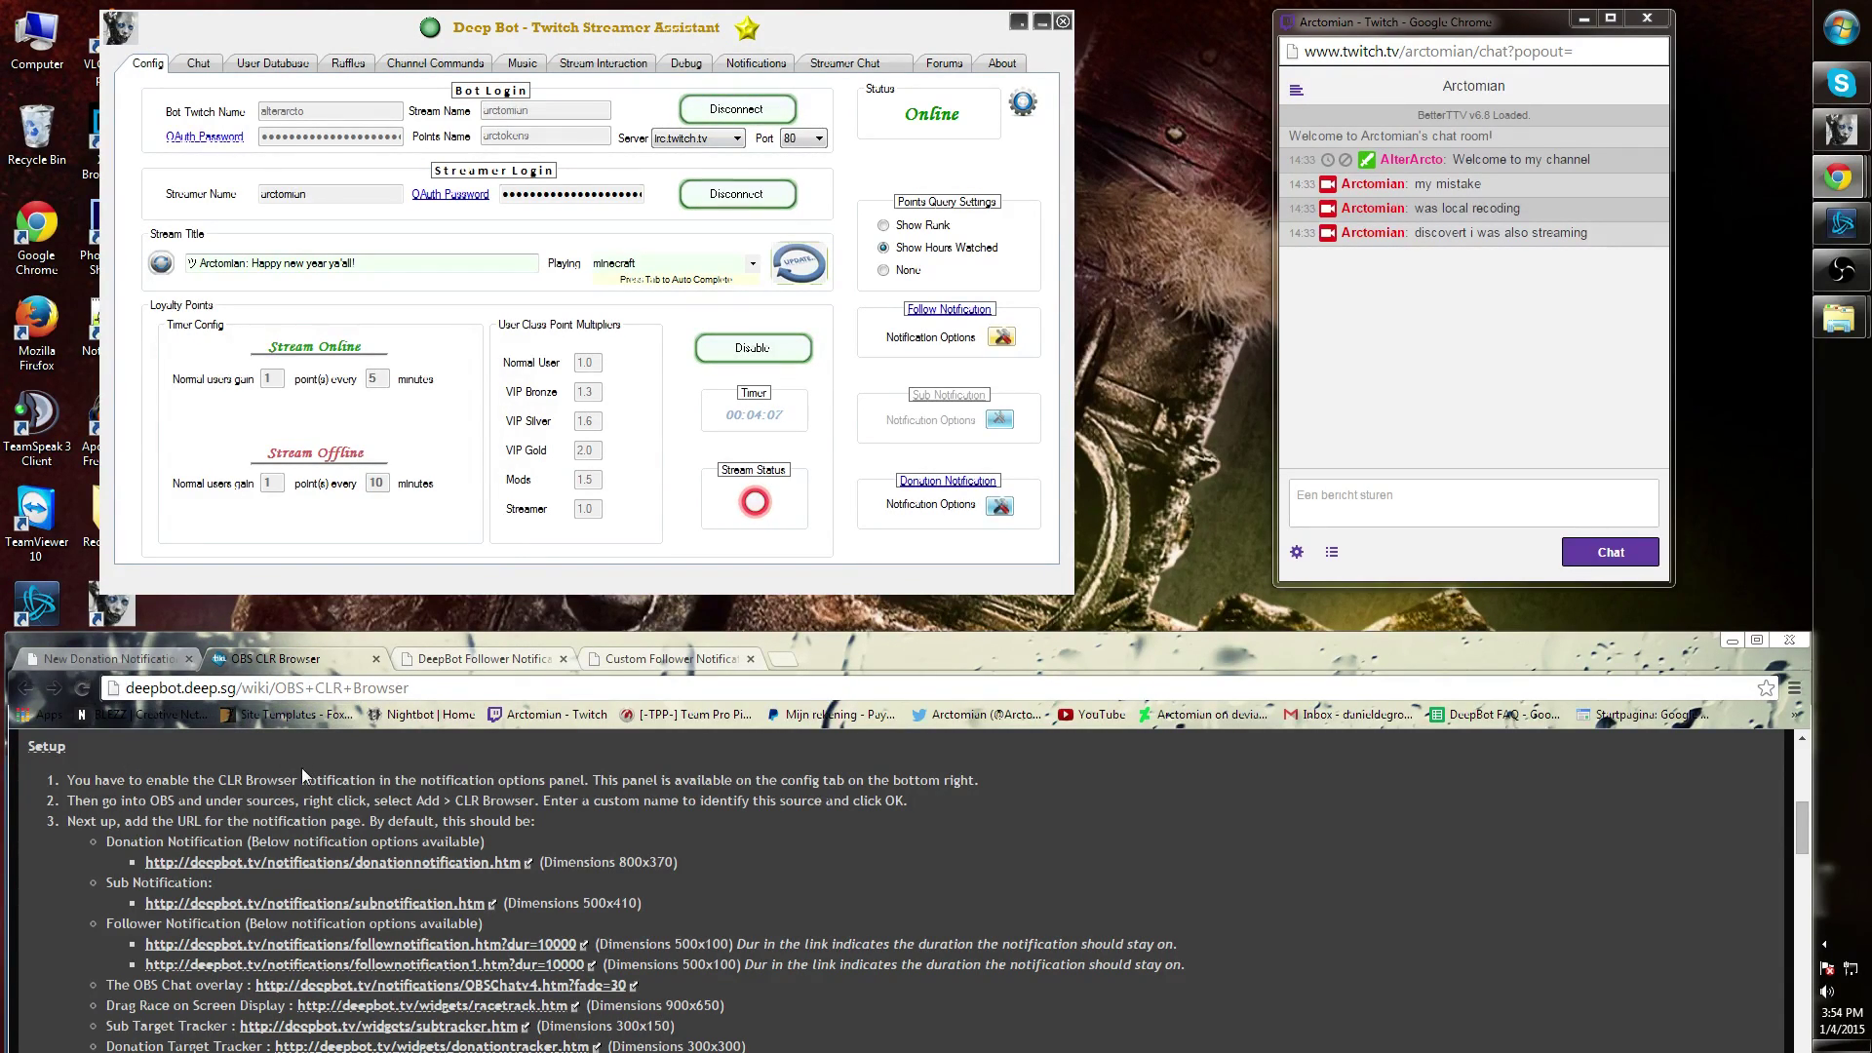
scroll(862, 879, "down", 3)
scroll(238, 800, "up", 3)
Show the blank DeepBot follower notification page (dur=10000) in Chrome.
left_click(688, 660)
left_click(497, 658)
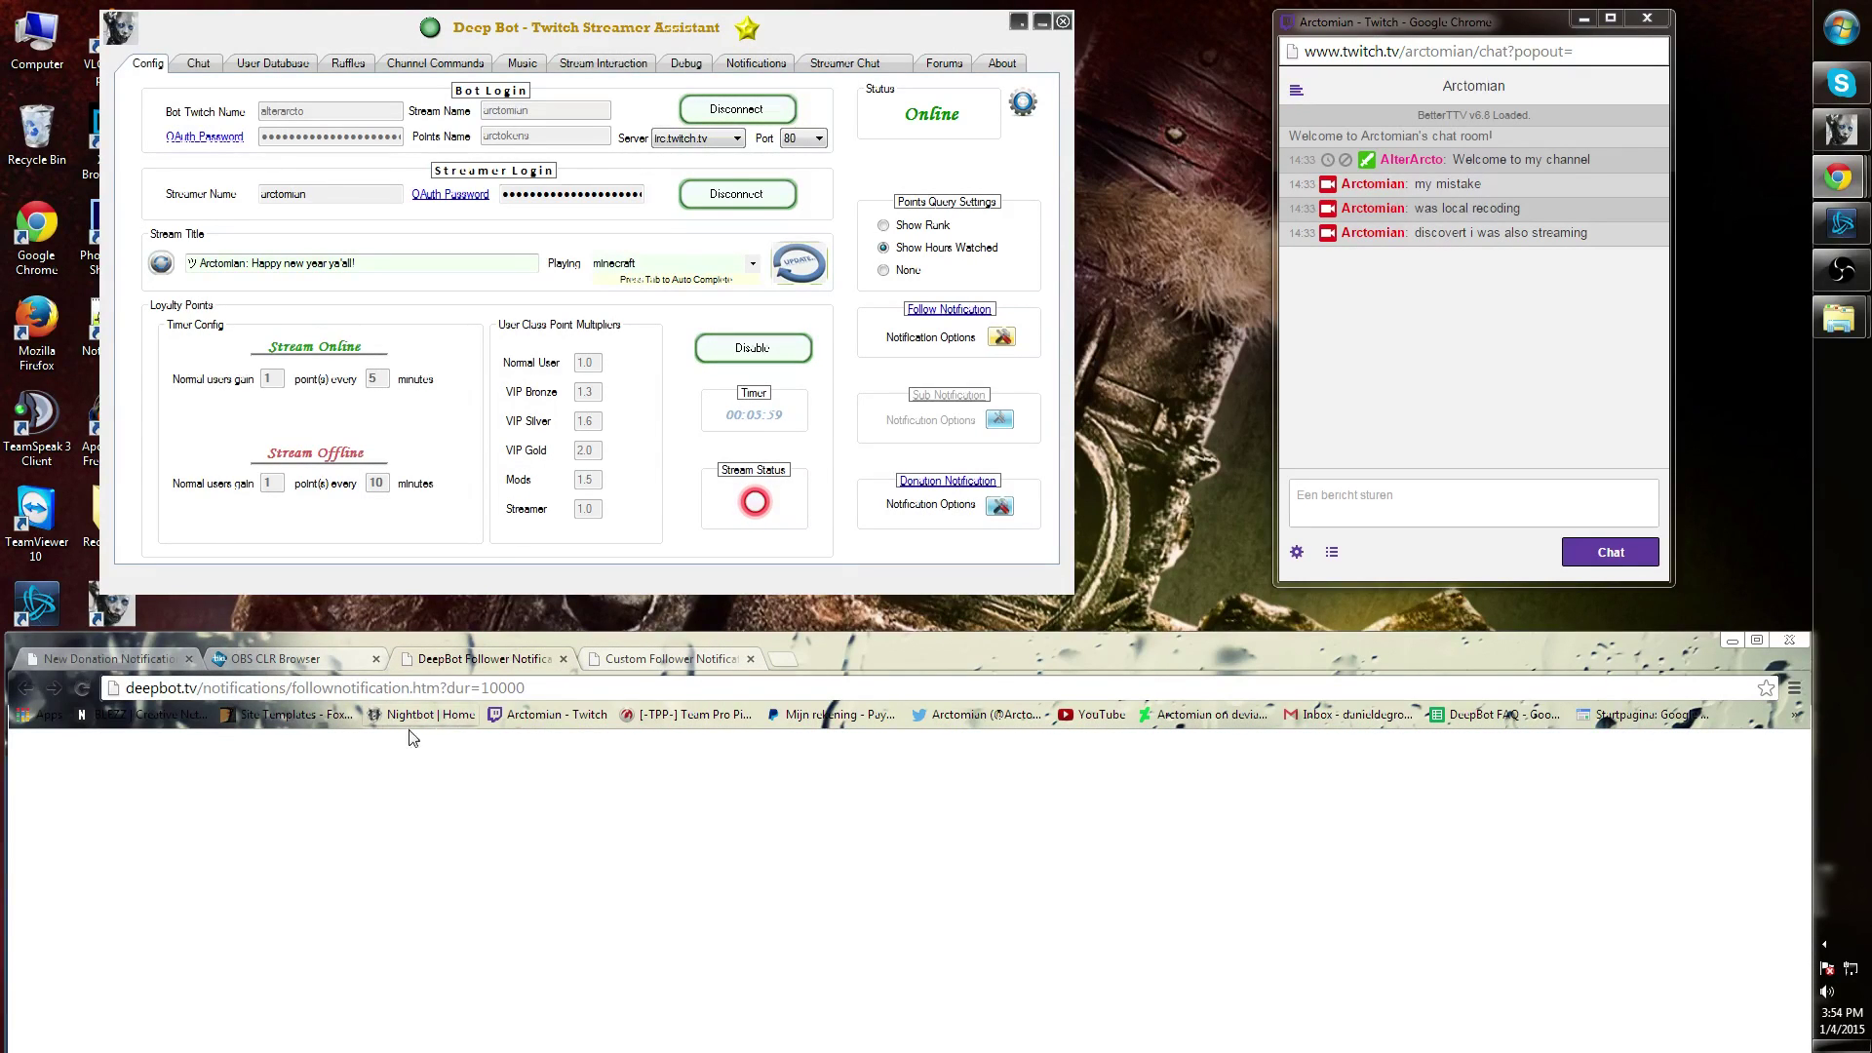
left_click(1001, 338)
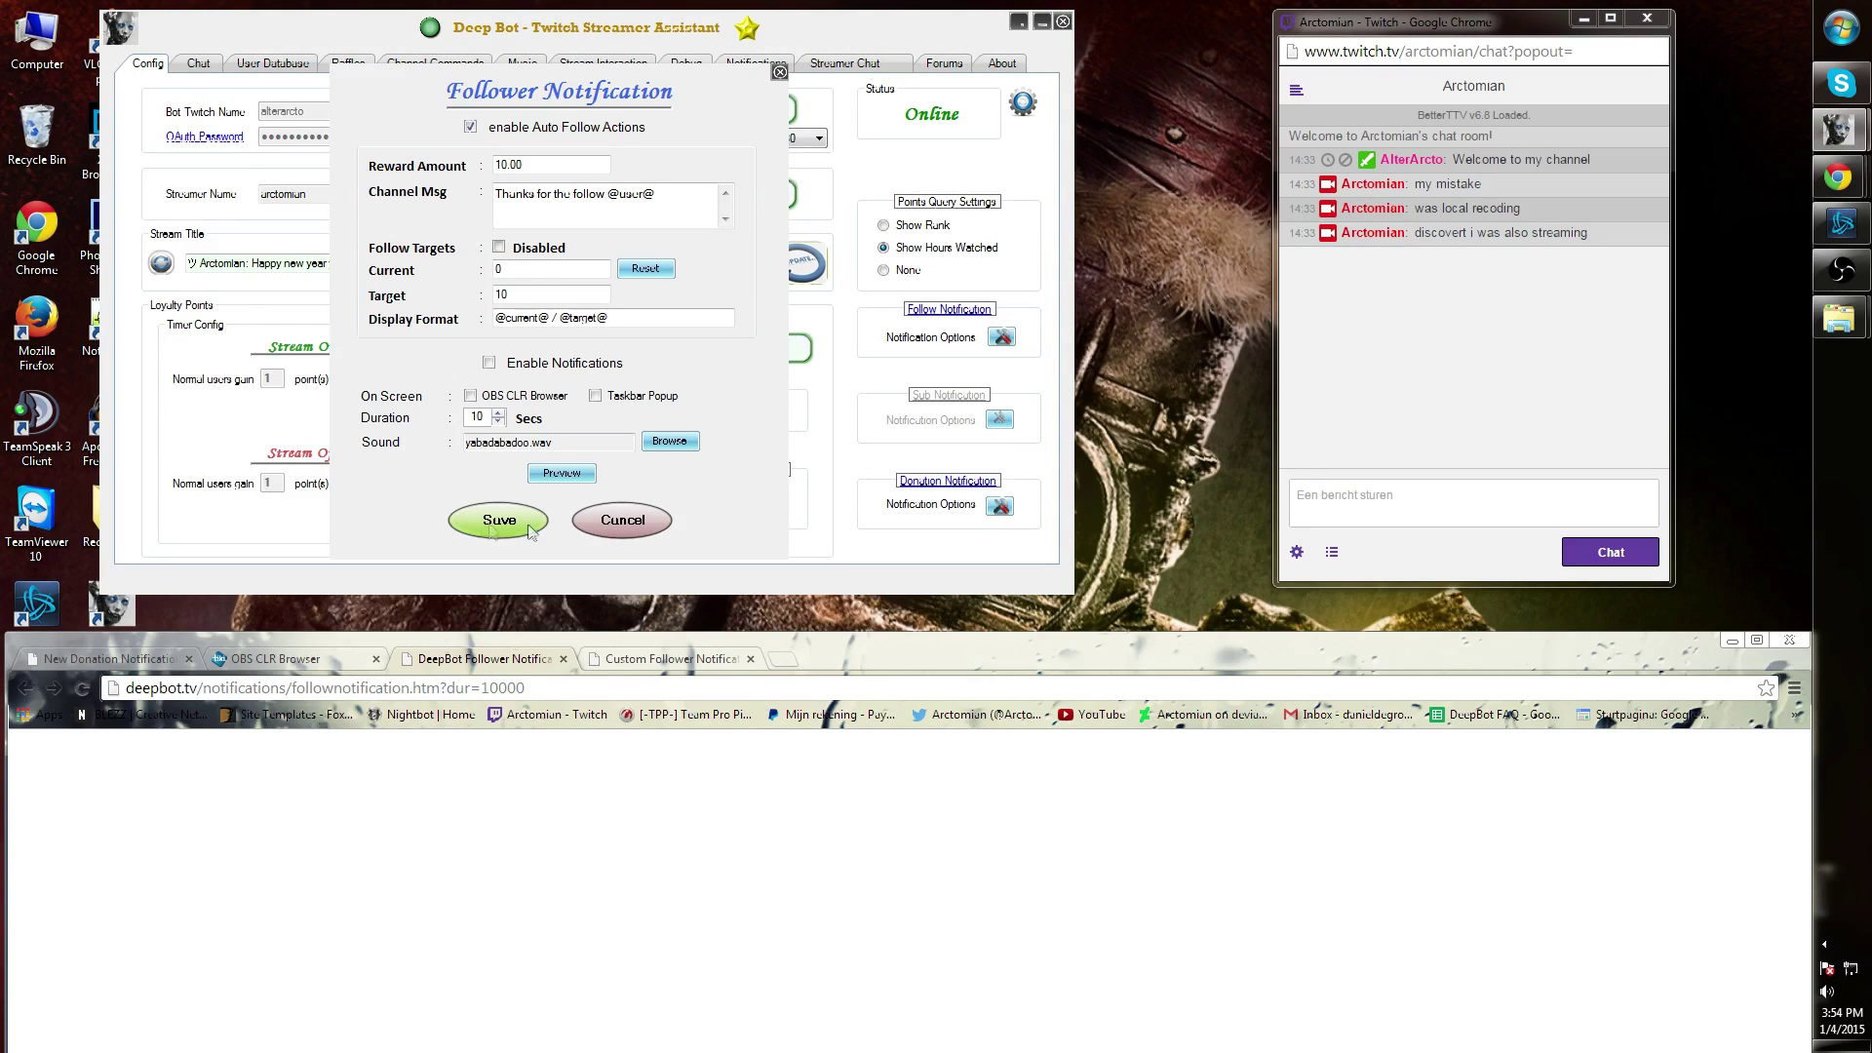
left_click(556, 476)
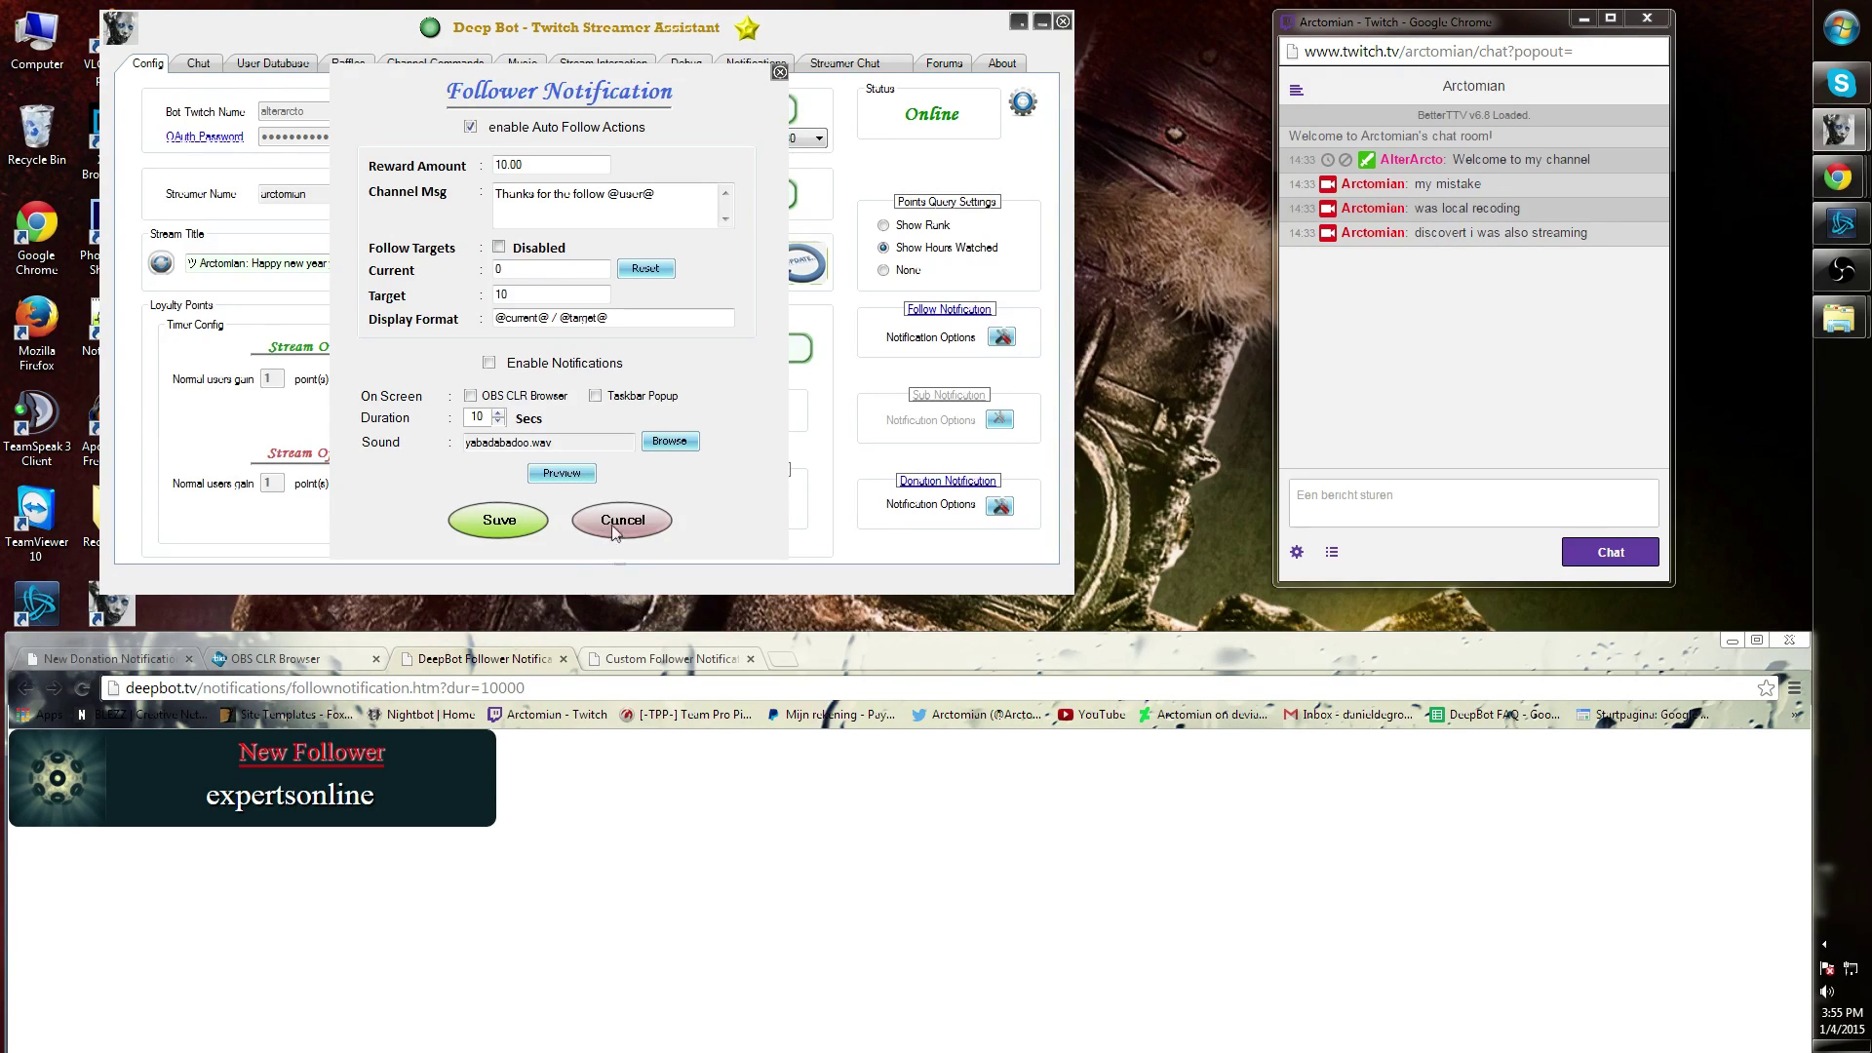
left_click(779, 72)
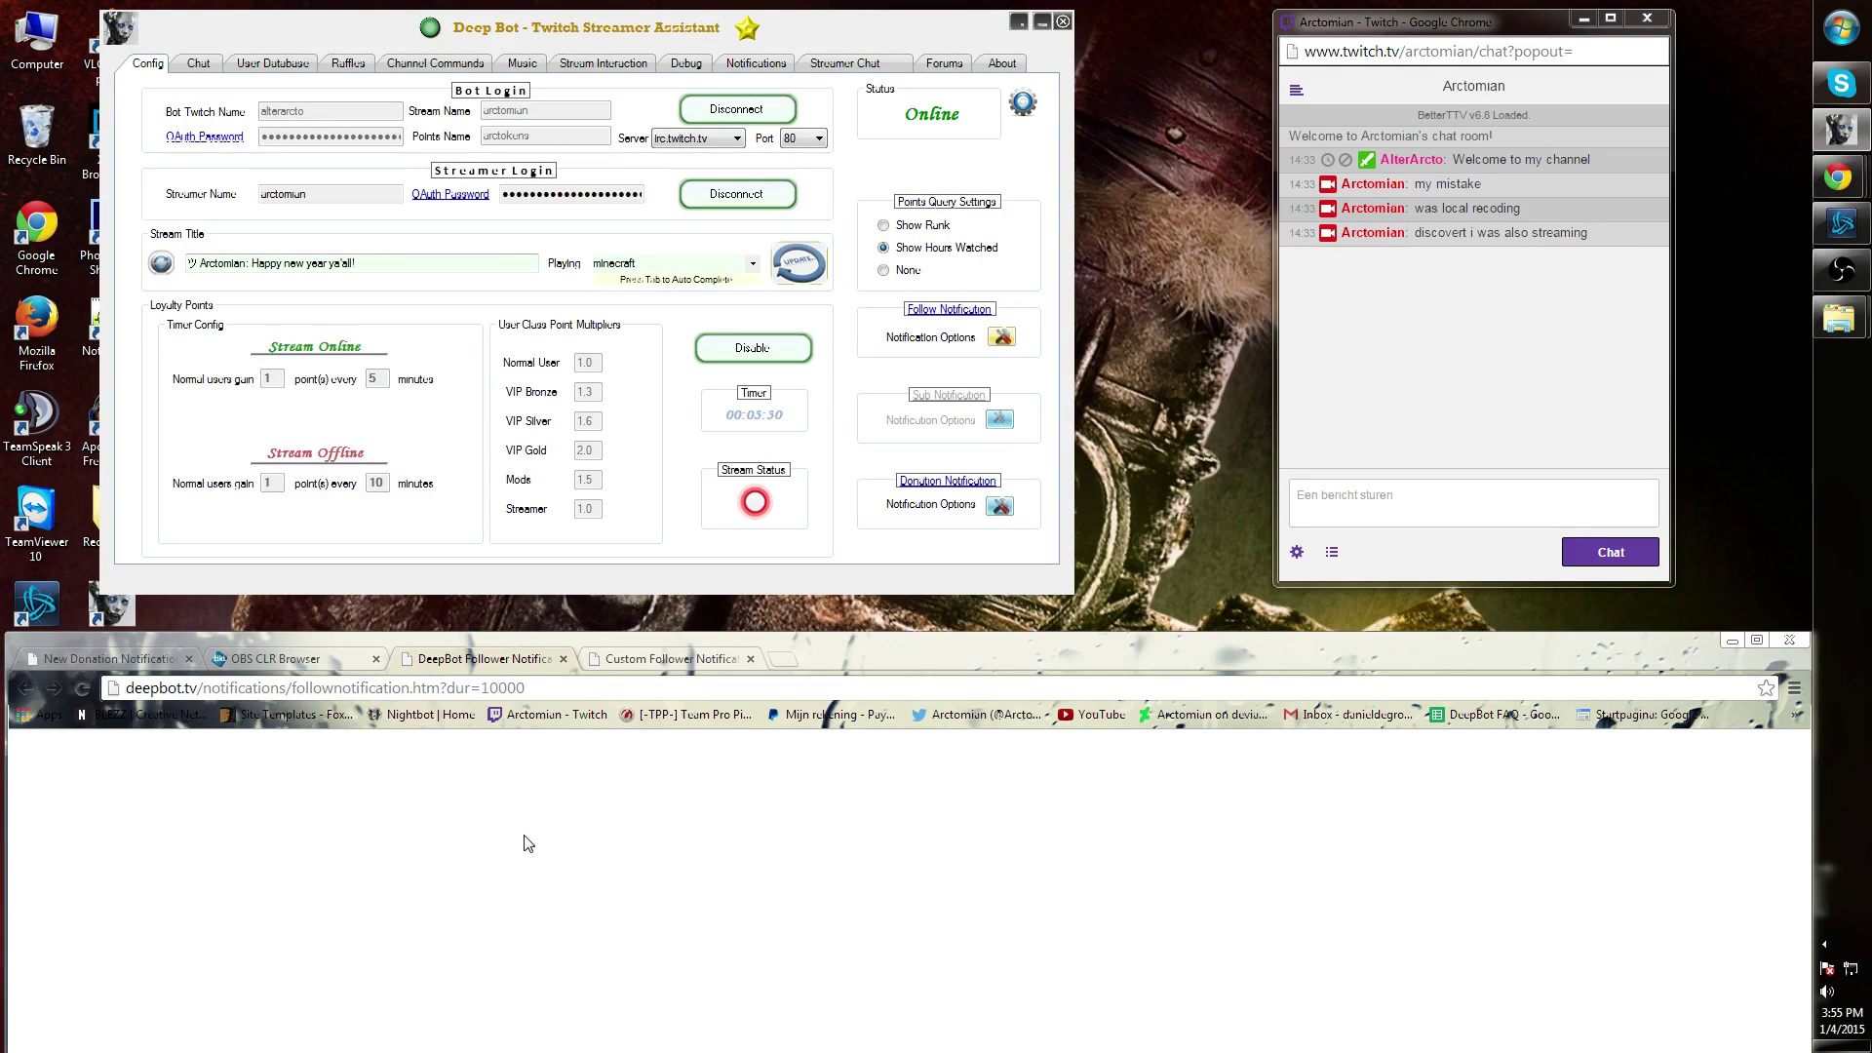
Switch to the Custom Follower Notification Gallery forum thread.
left_click(682, 668)
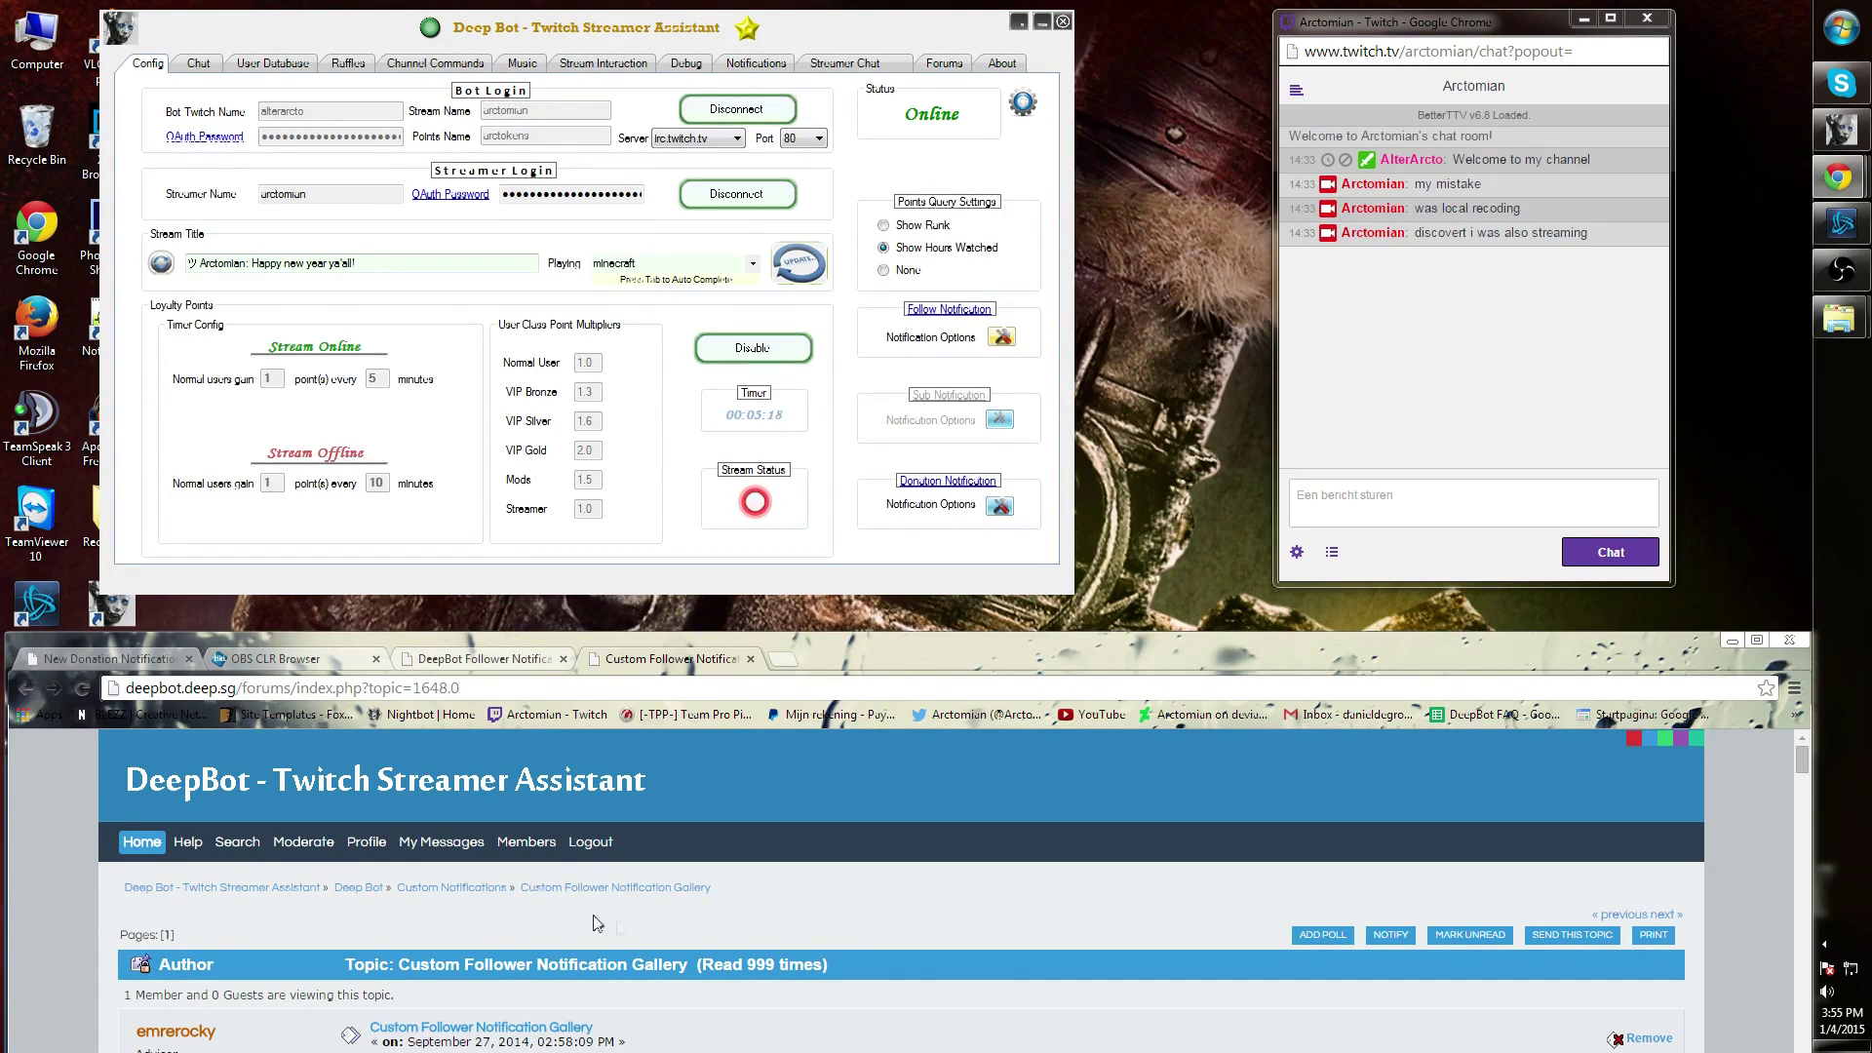
scroll(619, 928, "down", 2)
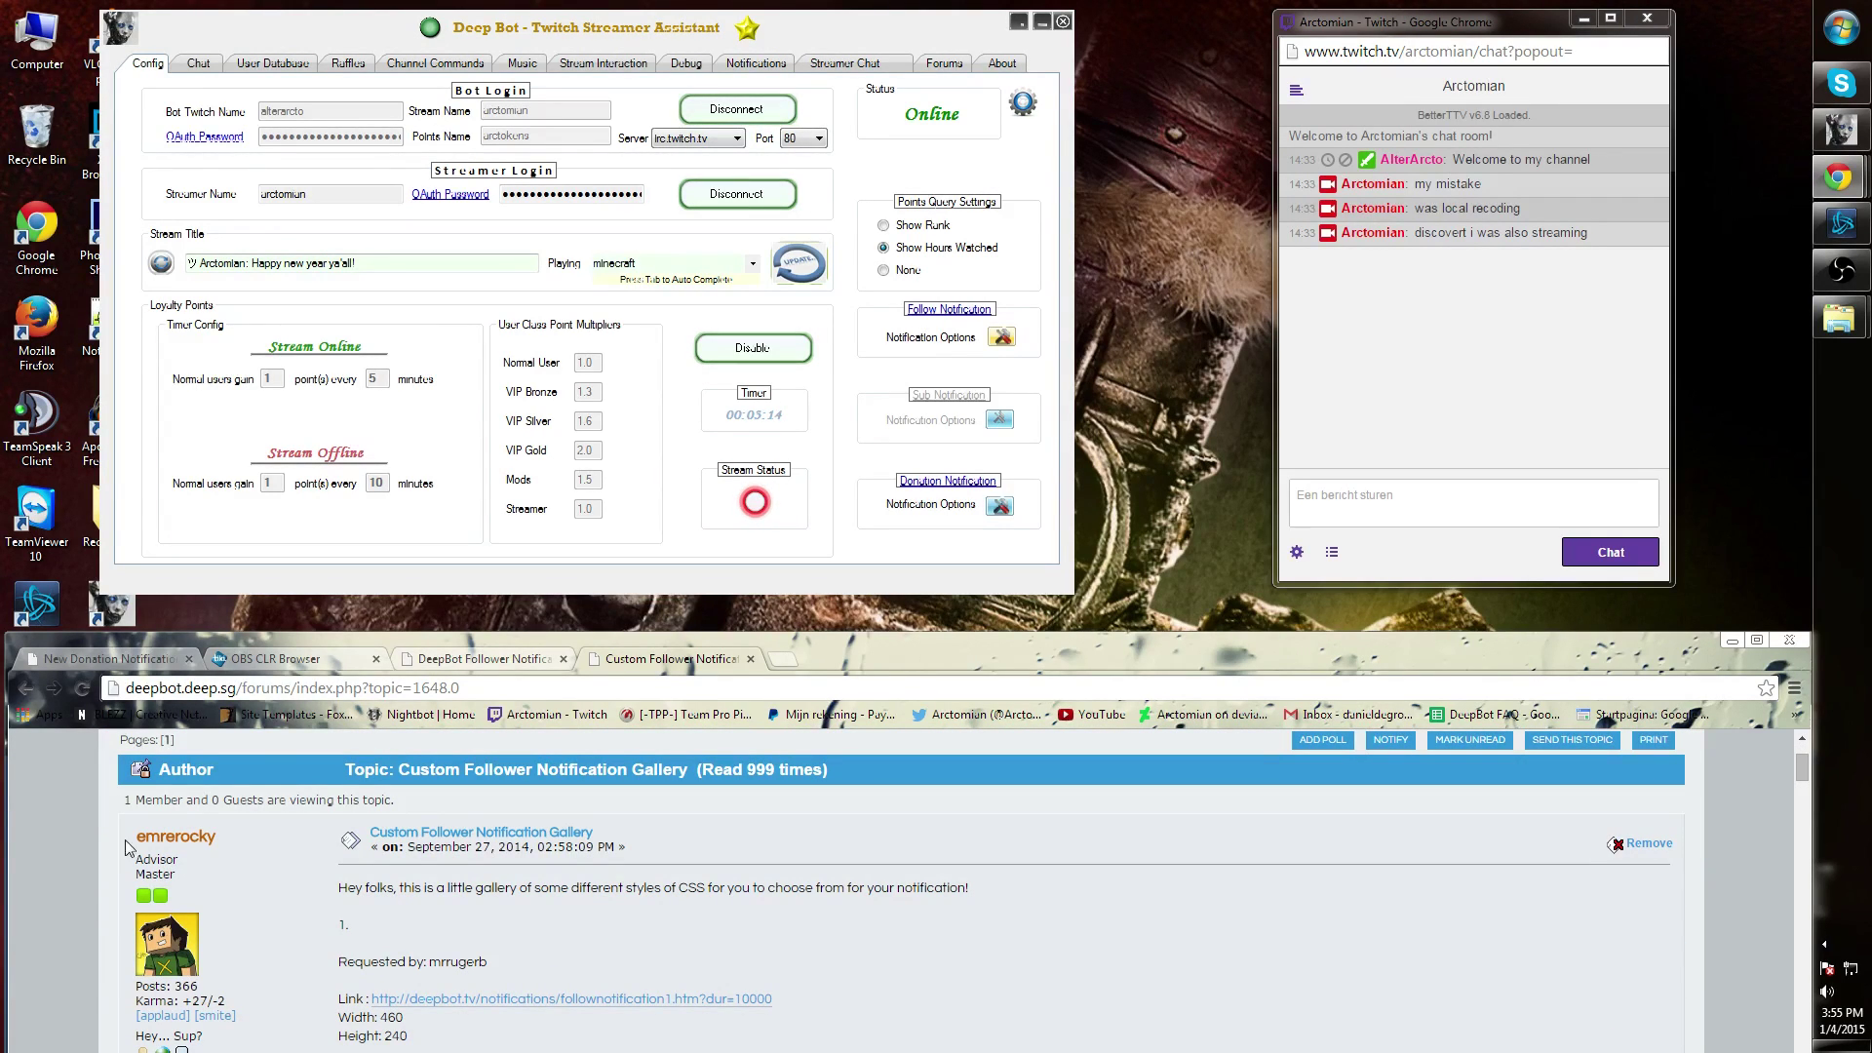
scroll(78, 846, "down", 3)
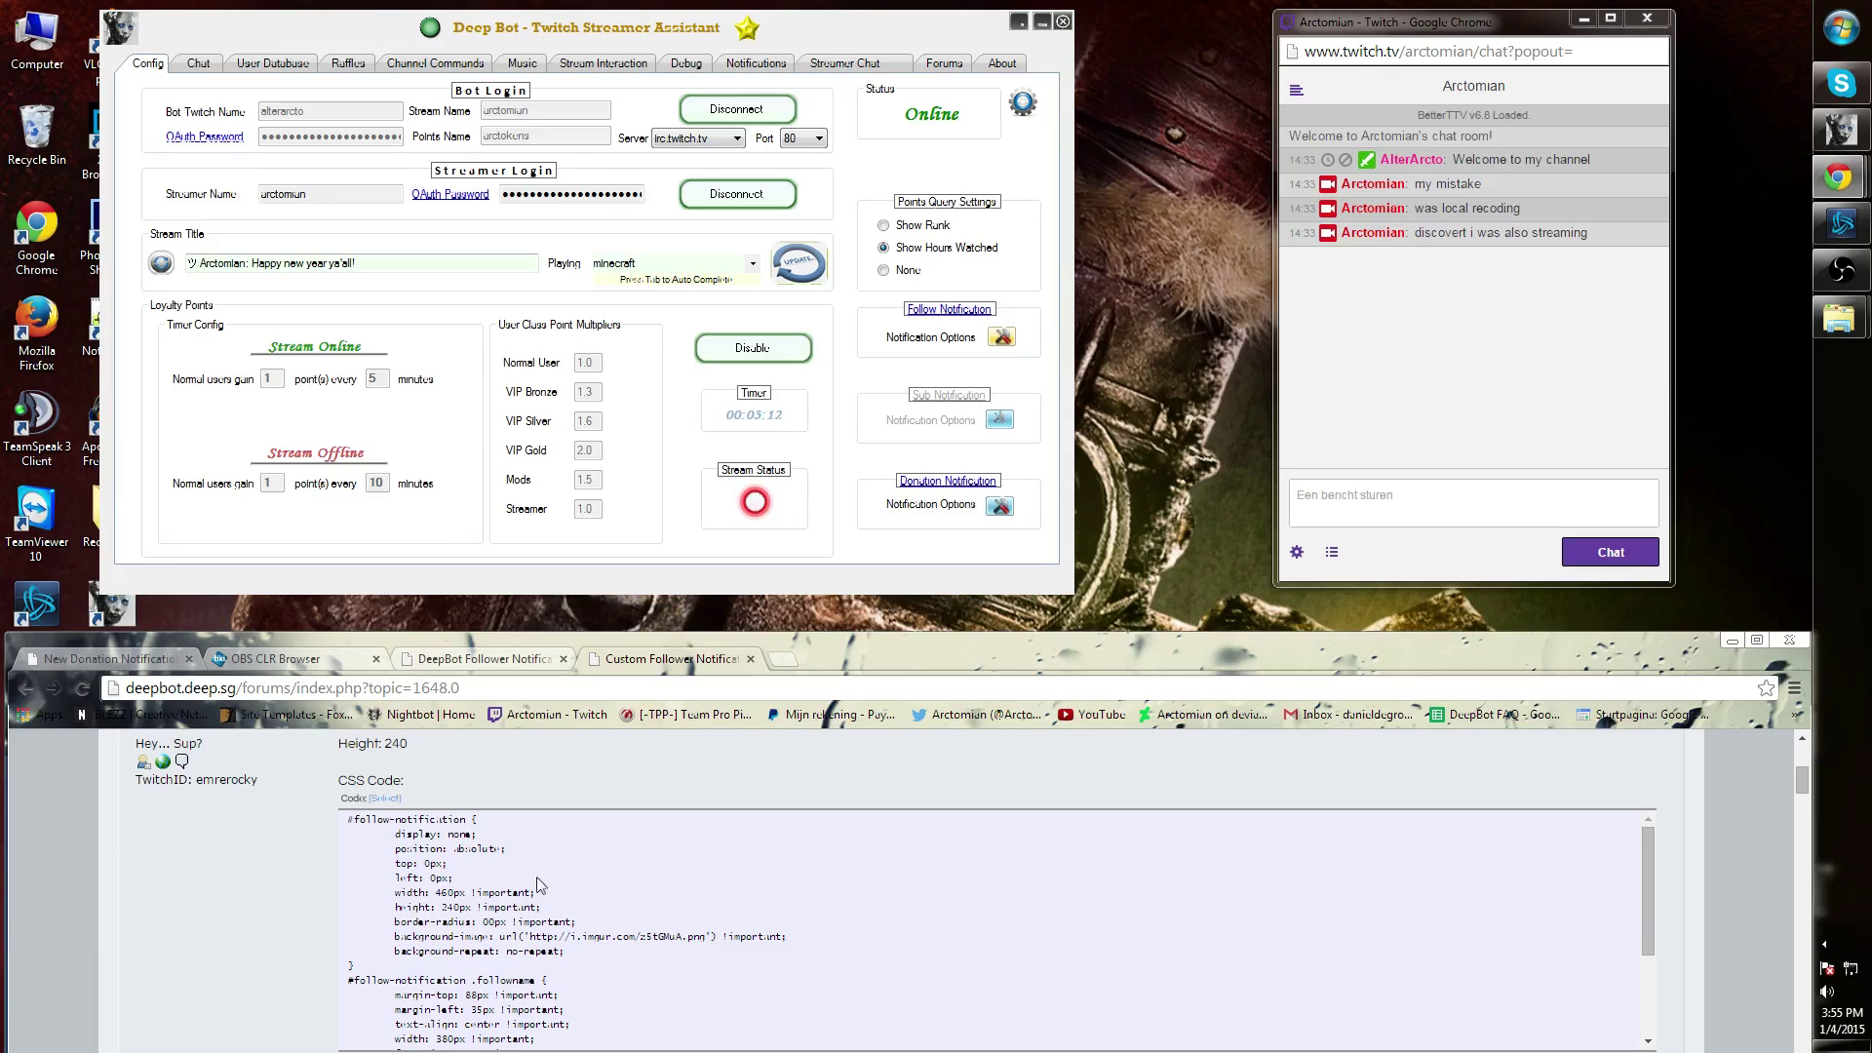
scroll(557, 924, "up", 1)
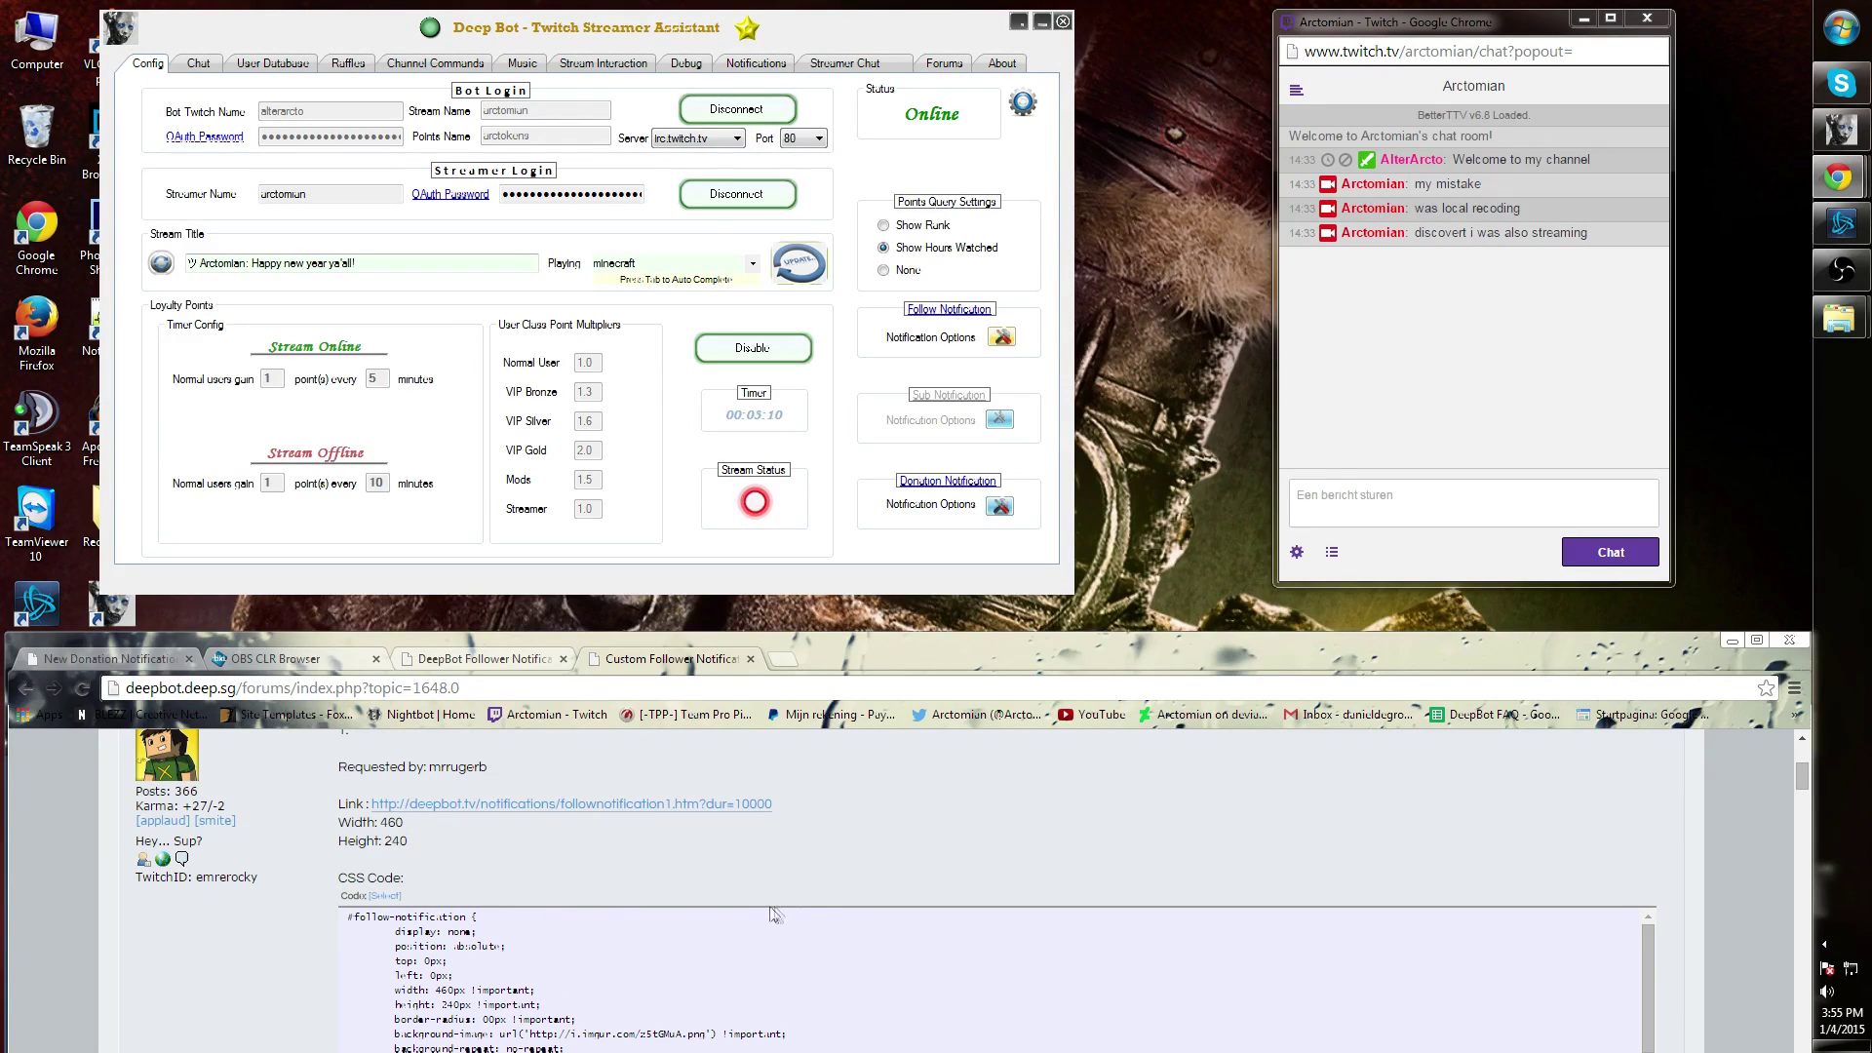
scroll(815, 913, "up", 2)
scroll(829, 915, "down", 1)
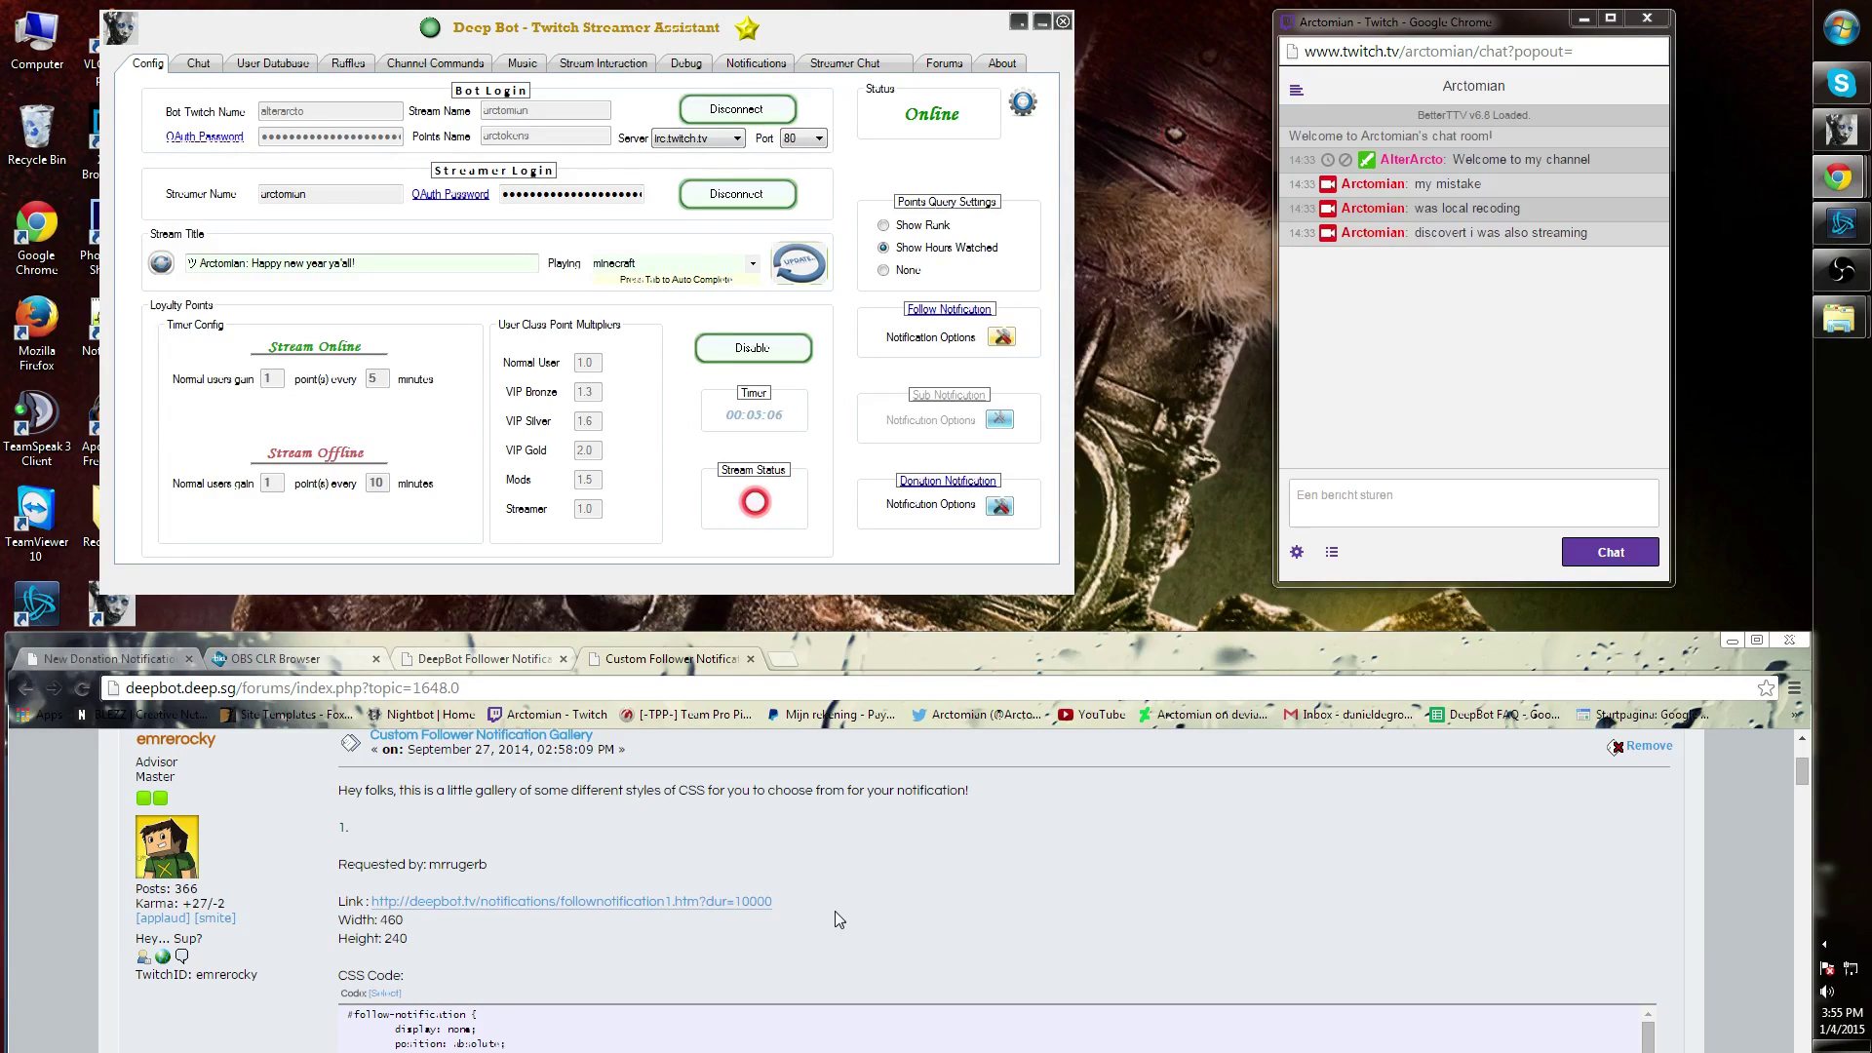
scroll(835, 911, "down", 1)
scroll(762, 906, "down", 1)
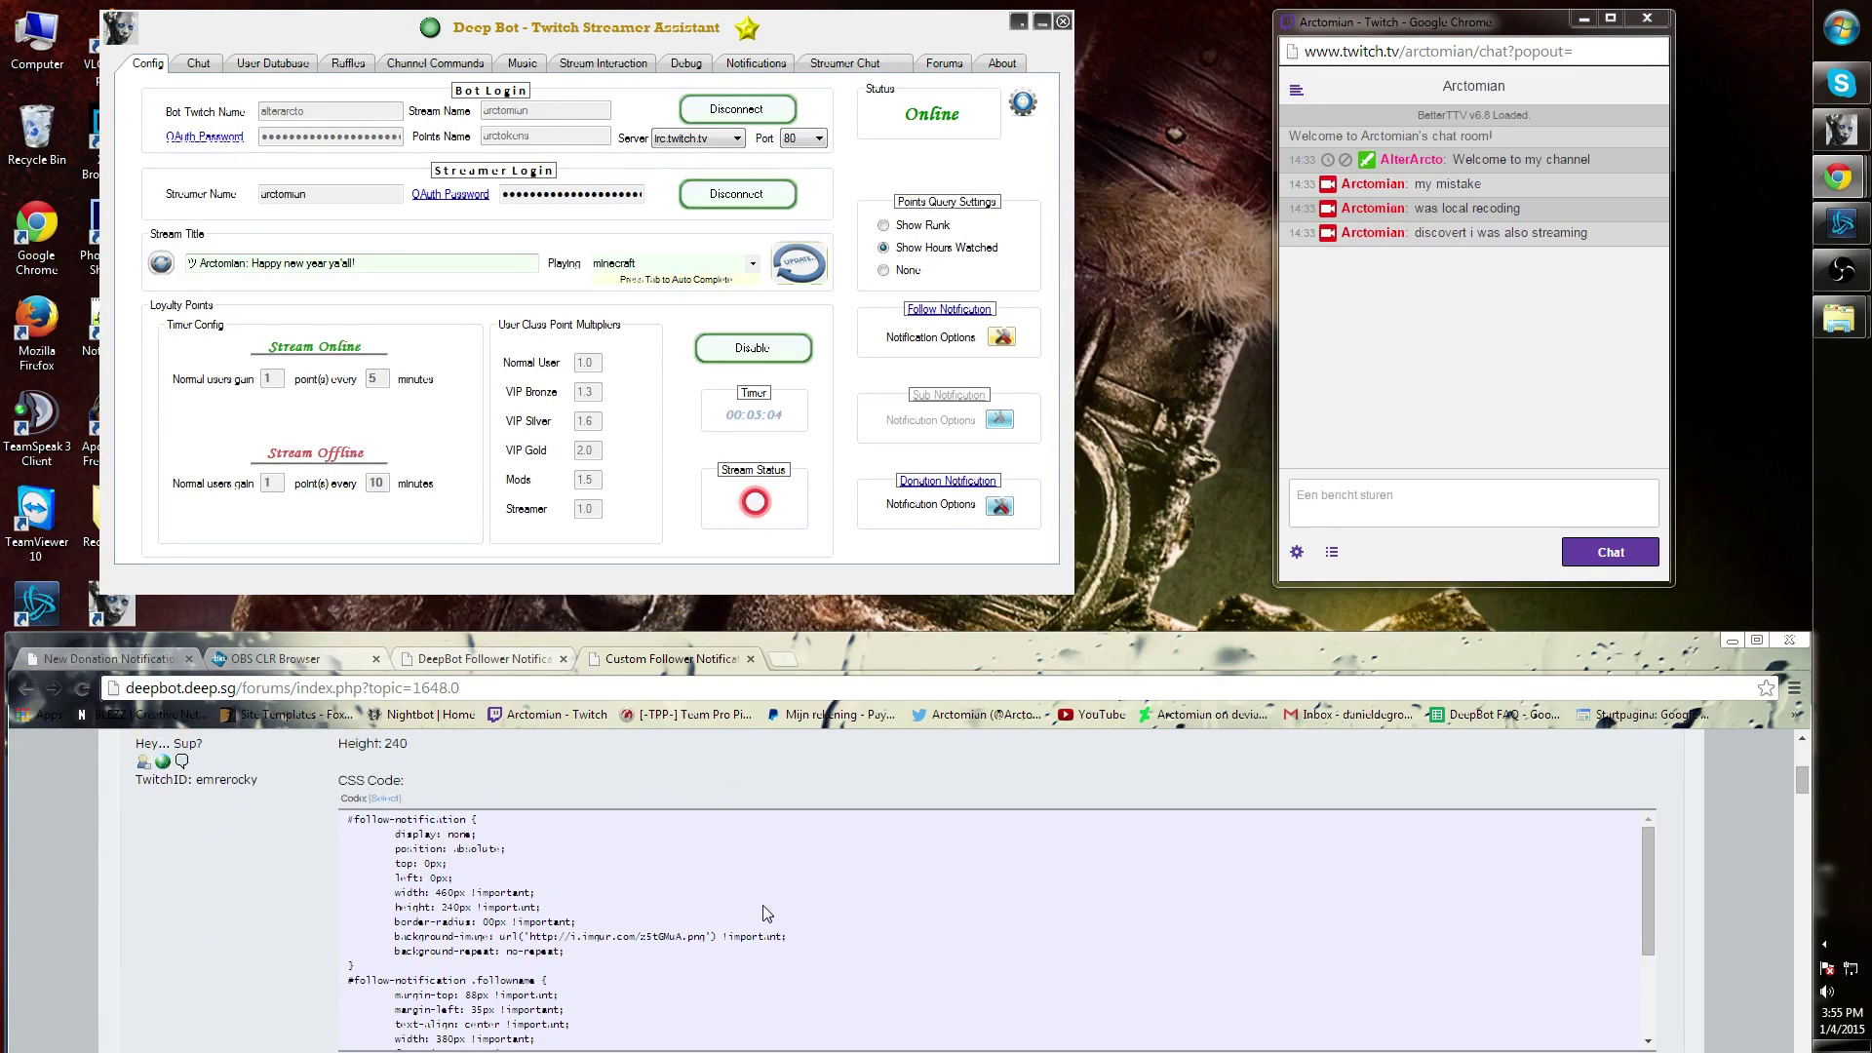
scroll(767, 899, "down", 1)
scroll(768, 897, "down", 3)
scroll(820, 877, "down", 2)
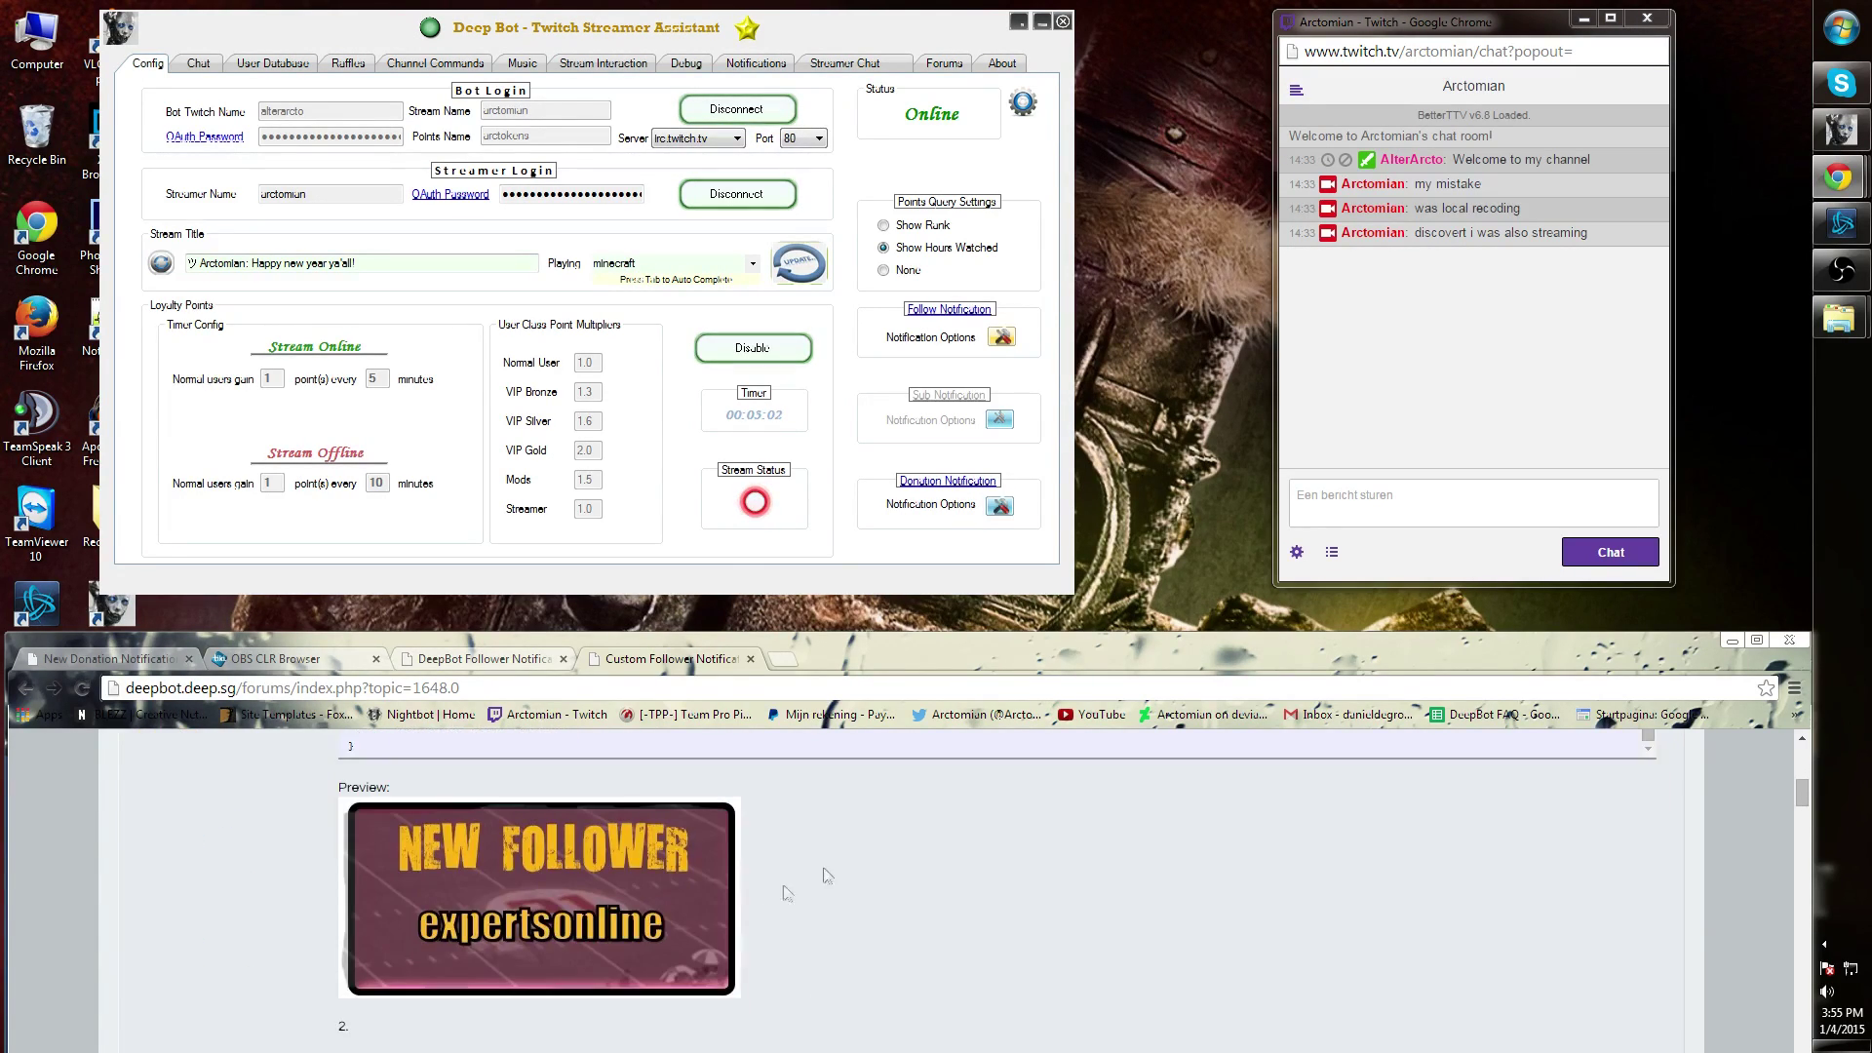
scroll(862, 853, "down", 2)
scroll(862, 853, "down", 2)
scroll(863, 852, "down", 4)
scroll(869, 849, "down", 3)
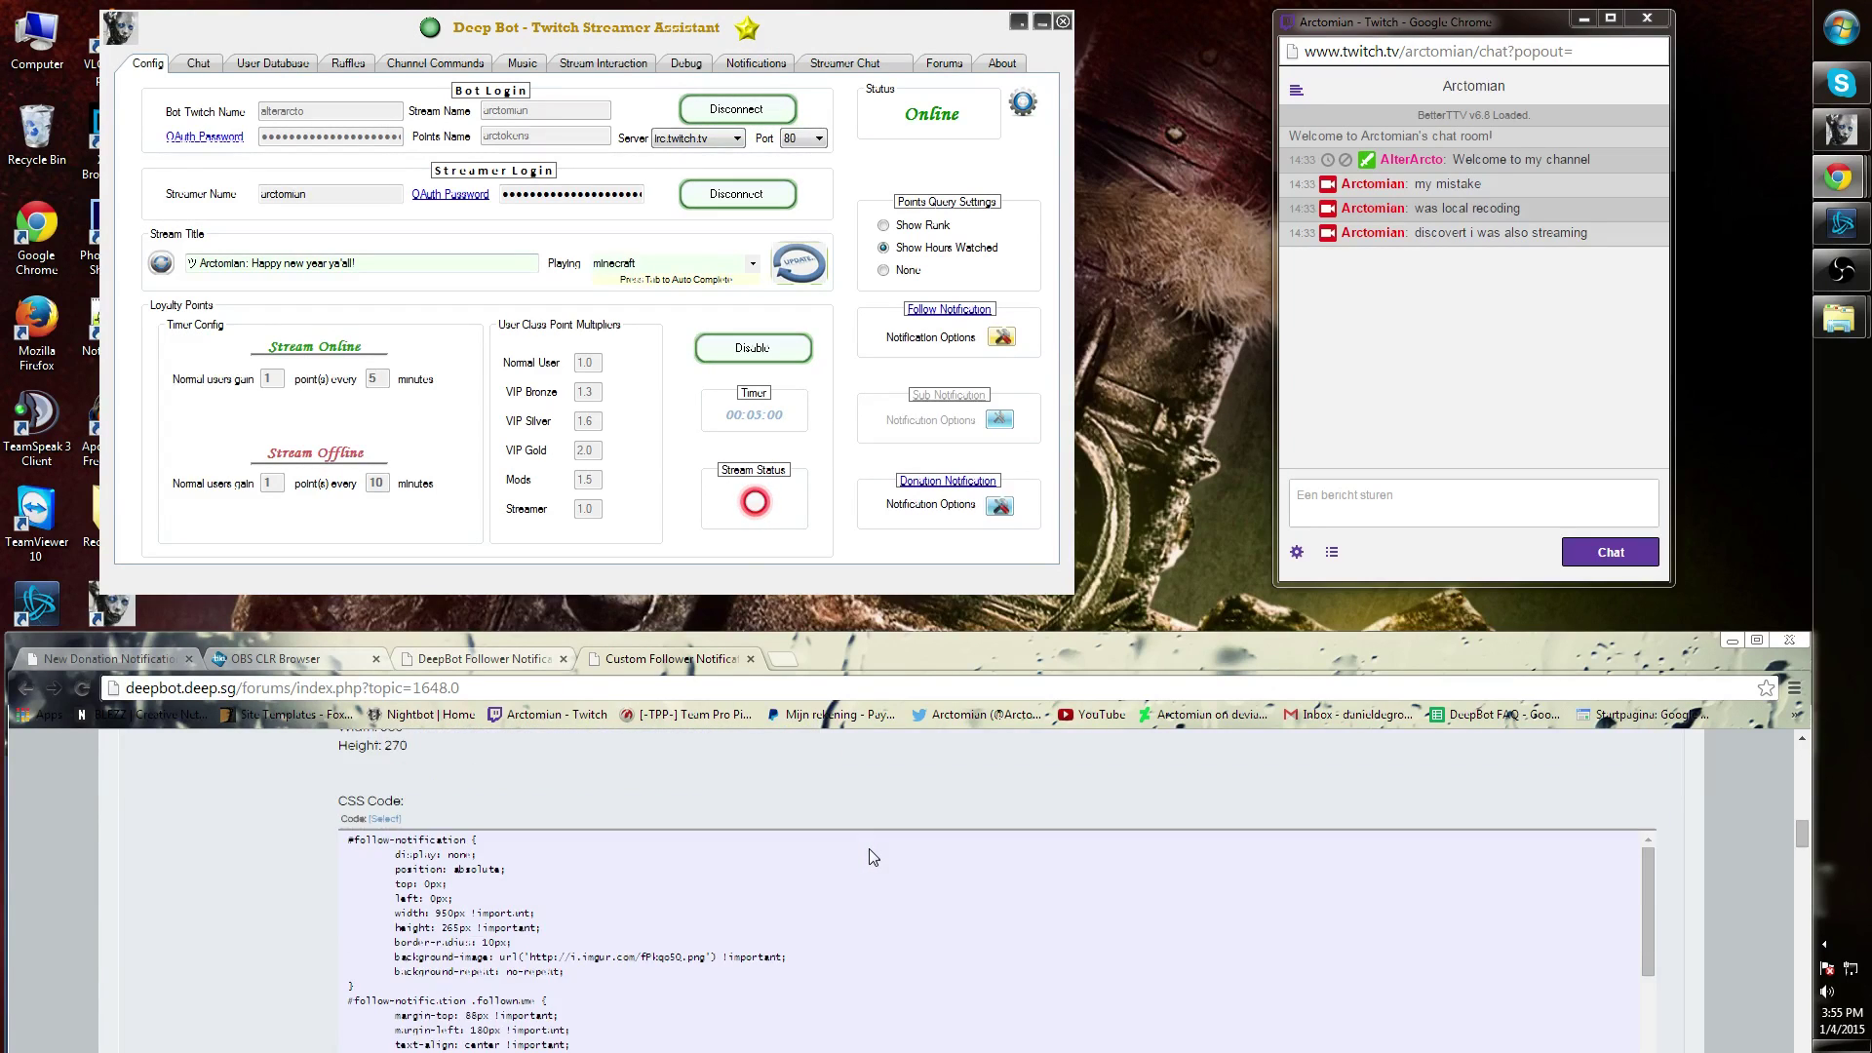
scroll(868, 850, "down", 3)
scroll(876, 855, "down", 3)
scroll(876, 854, "down", 3)
scroll(876, 856, "down", 2)
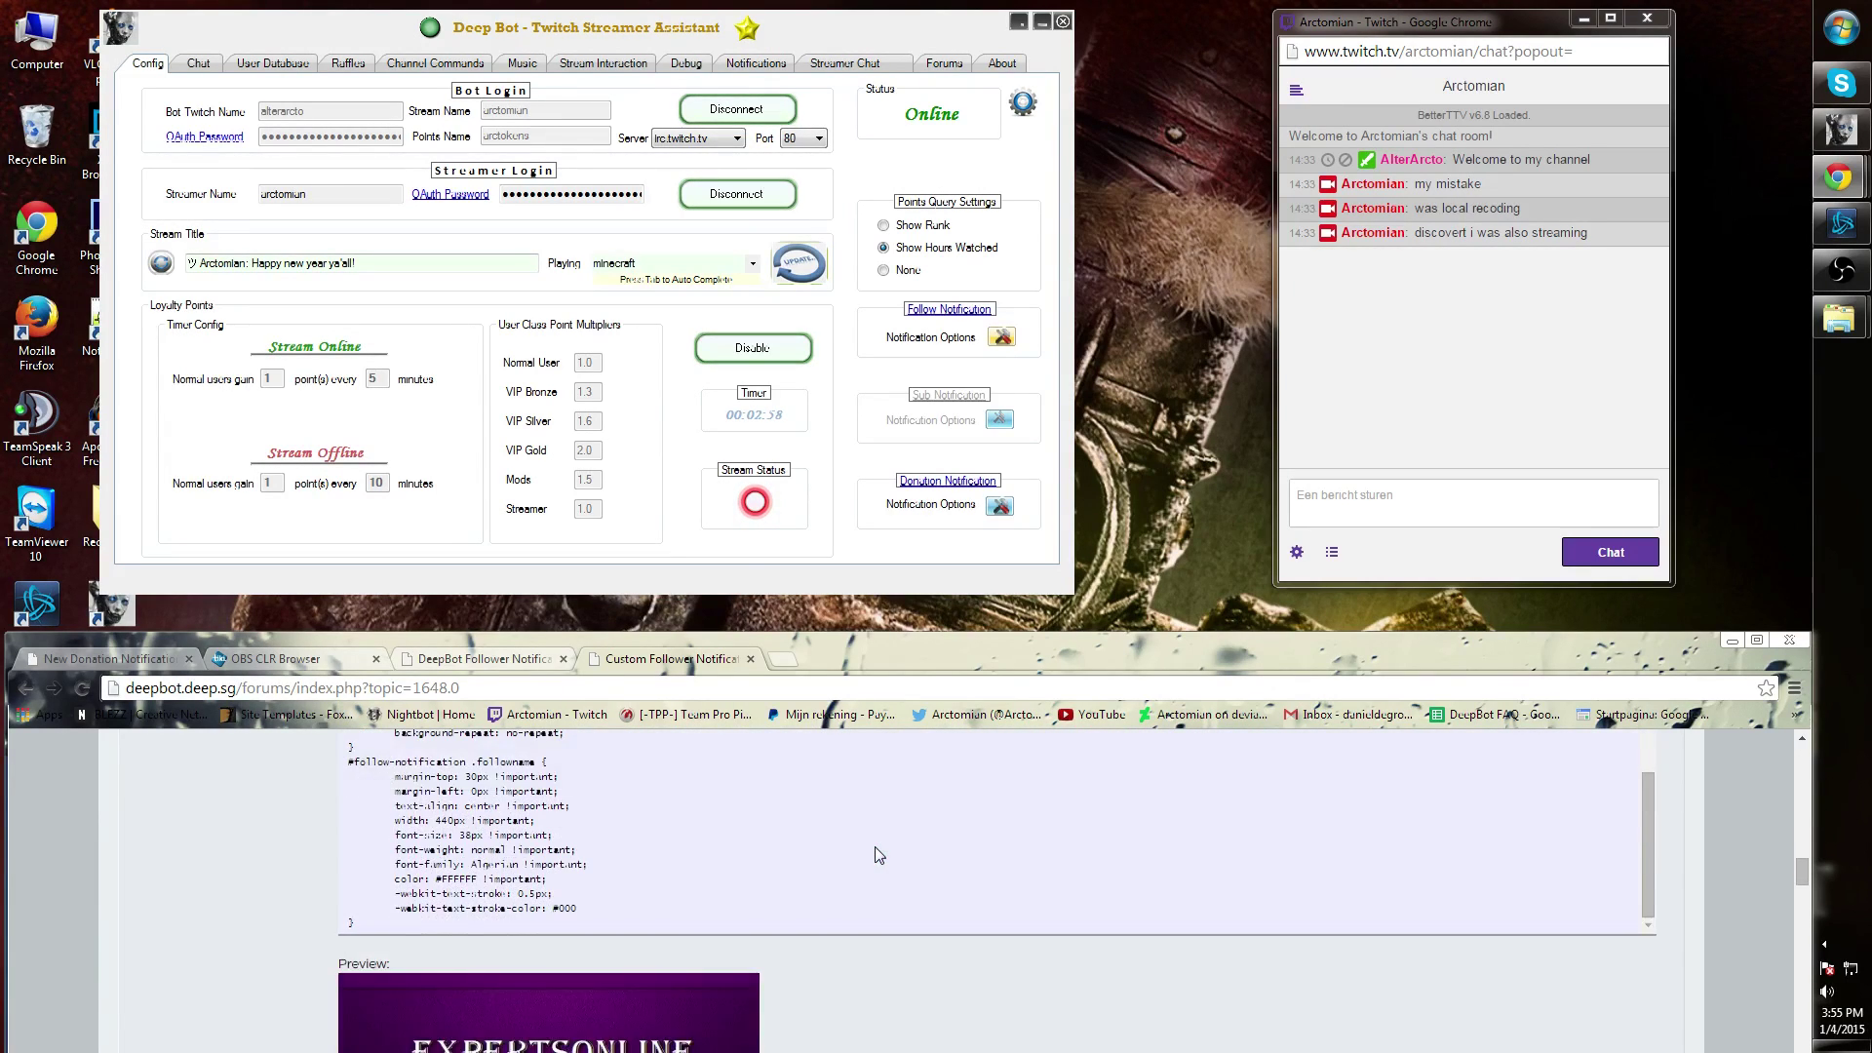
scroll(882, 852, "down", 2)
scroll(883, 844, "down", 4)
scroll(887, 842, "down", 2)
scroll(888, 843, "down", 1)
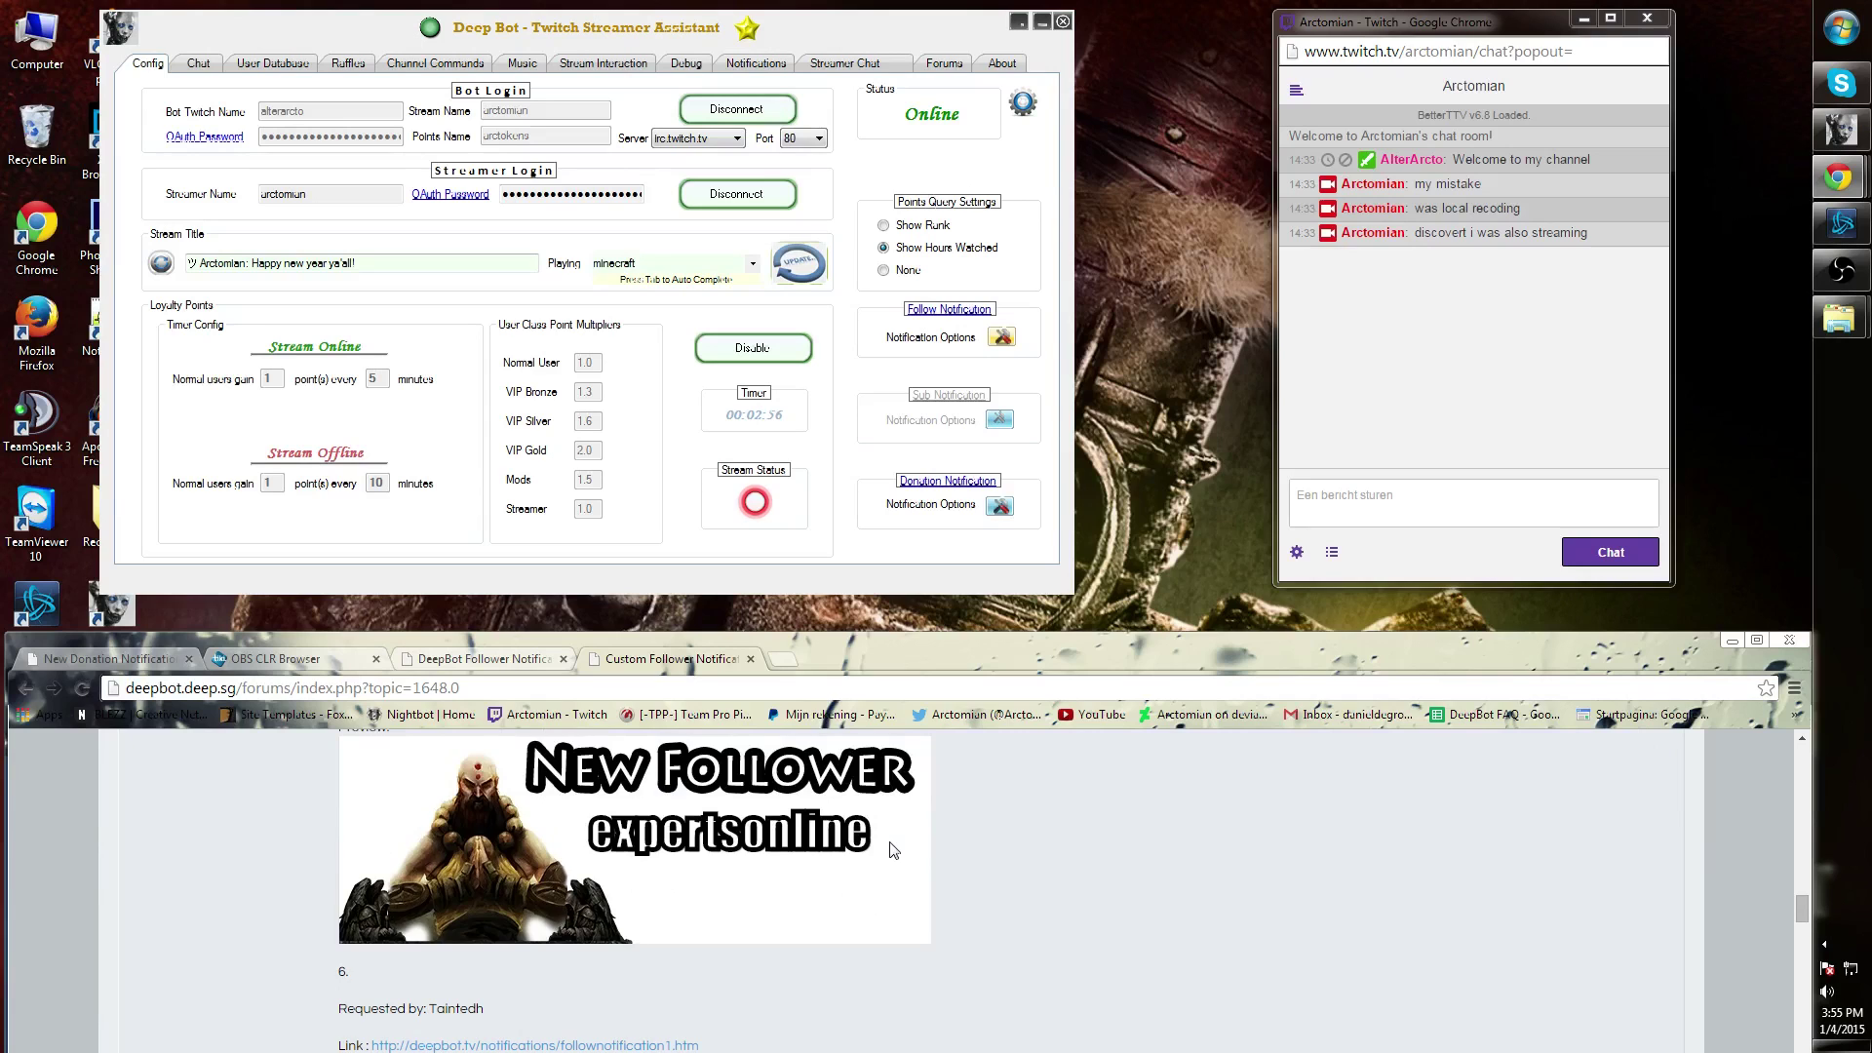
scroll(889, 841, "down", 2)
scroll(889, 841, "down", 3)
scroll(890, 841, "down", 3)
scroll(890, 841, "down", 2)
scroll(890, 841, "down", 3)
scroll(890, 840, "down", 2)
scroll(890, 842, "down", 3)
scroll(890, 842, "down", 3)
scroll(889, 841, "down", 2)
scroll(890, 848, "down", 1)
scroll(891, 849, "down", 2)
scroll(891, 848, "down", 2)
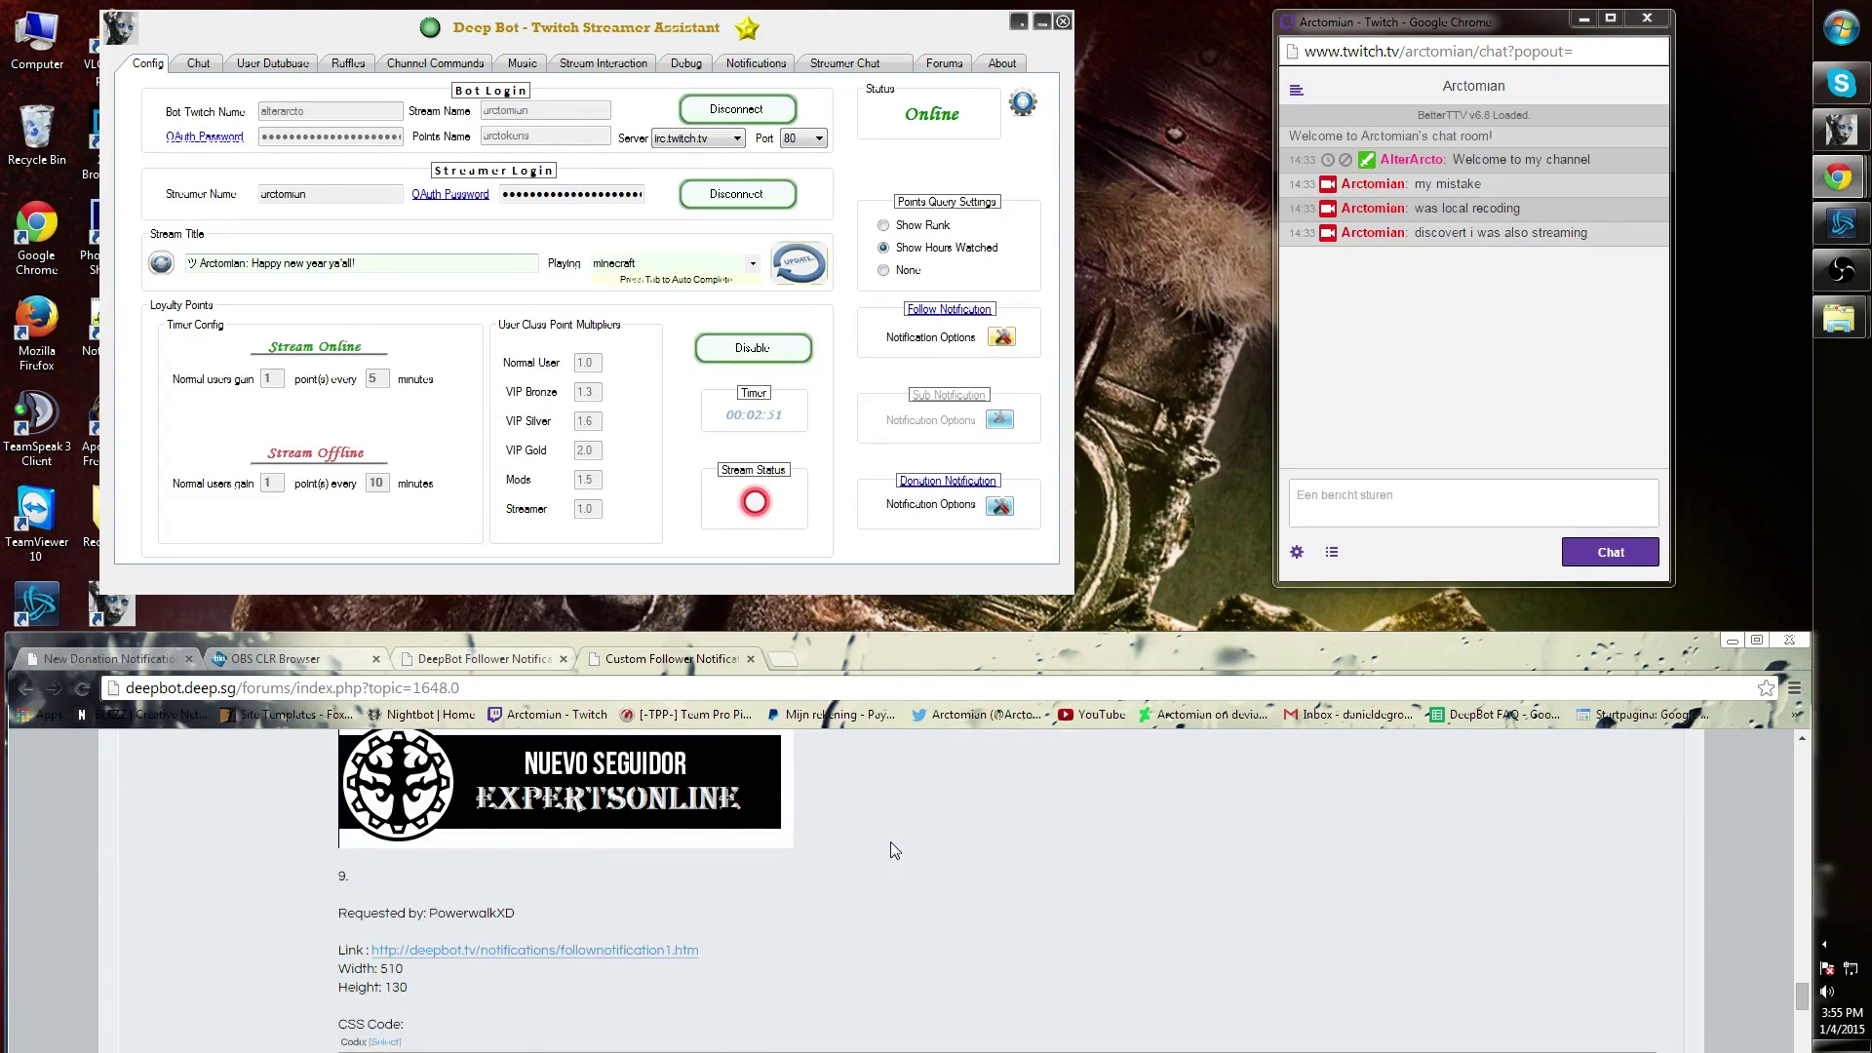
scroll(891, 849, "up", 1)
scroll(891, 849, "down", 2)
scroll(891, 849, "down", 2)
scroll(892, 848, "down", 2)
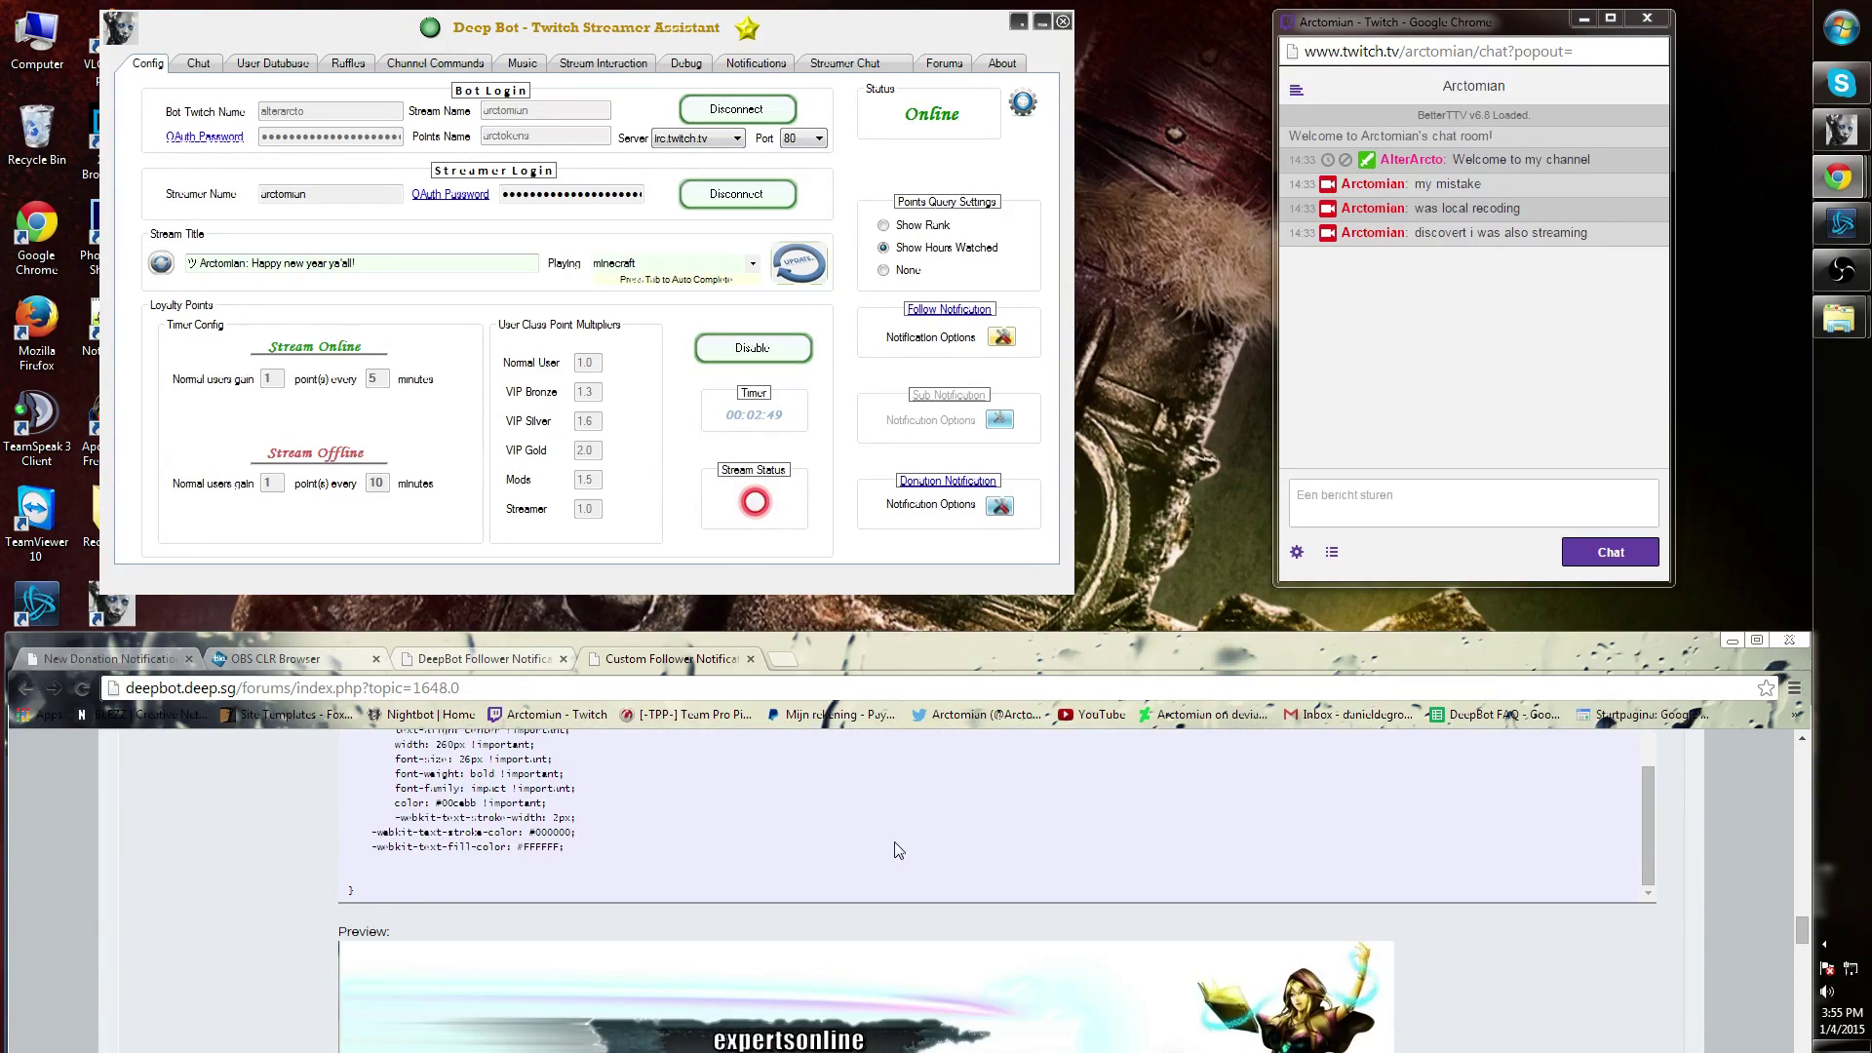
scroll(895, 849, "down", 1)
scroll(898, 845, "down", 3)
scroll(898, 845, "down", 2)
scroll(899, 847, "down", 2)
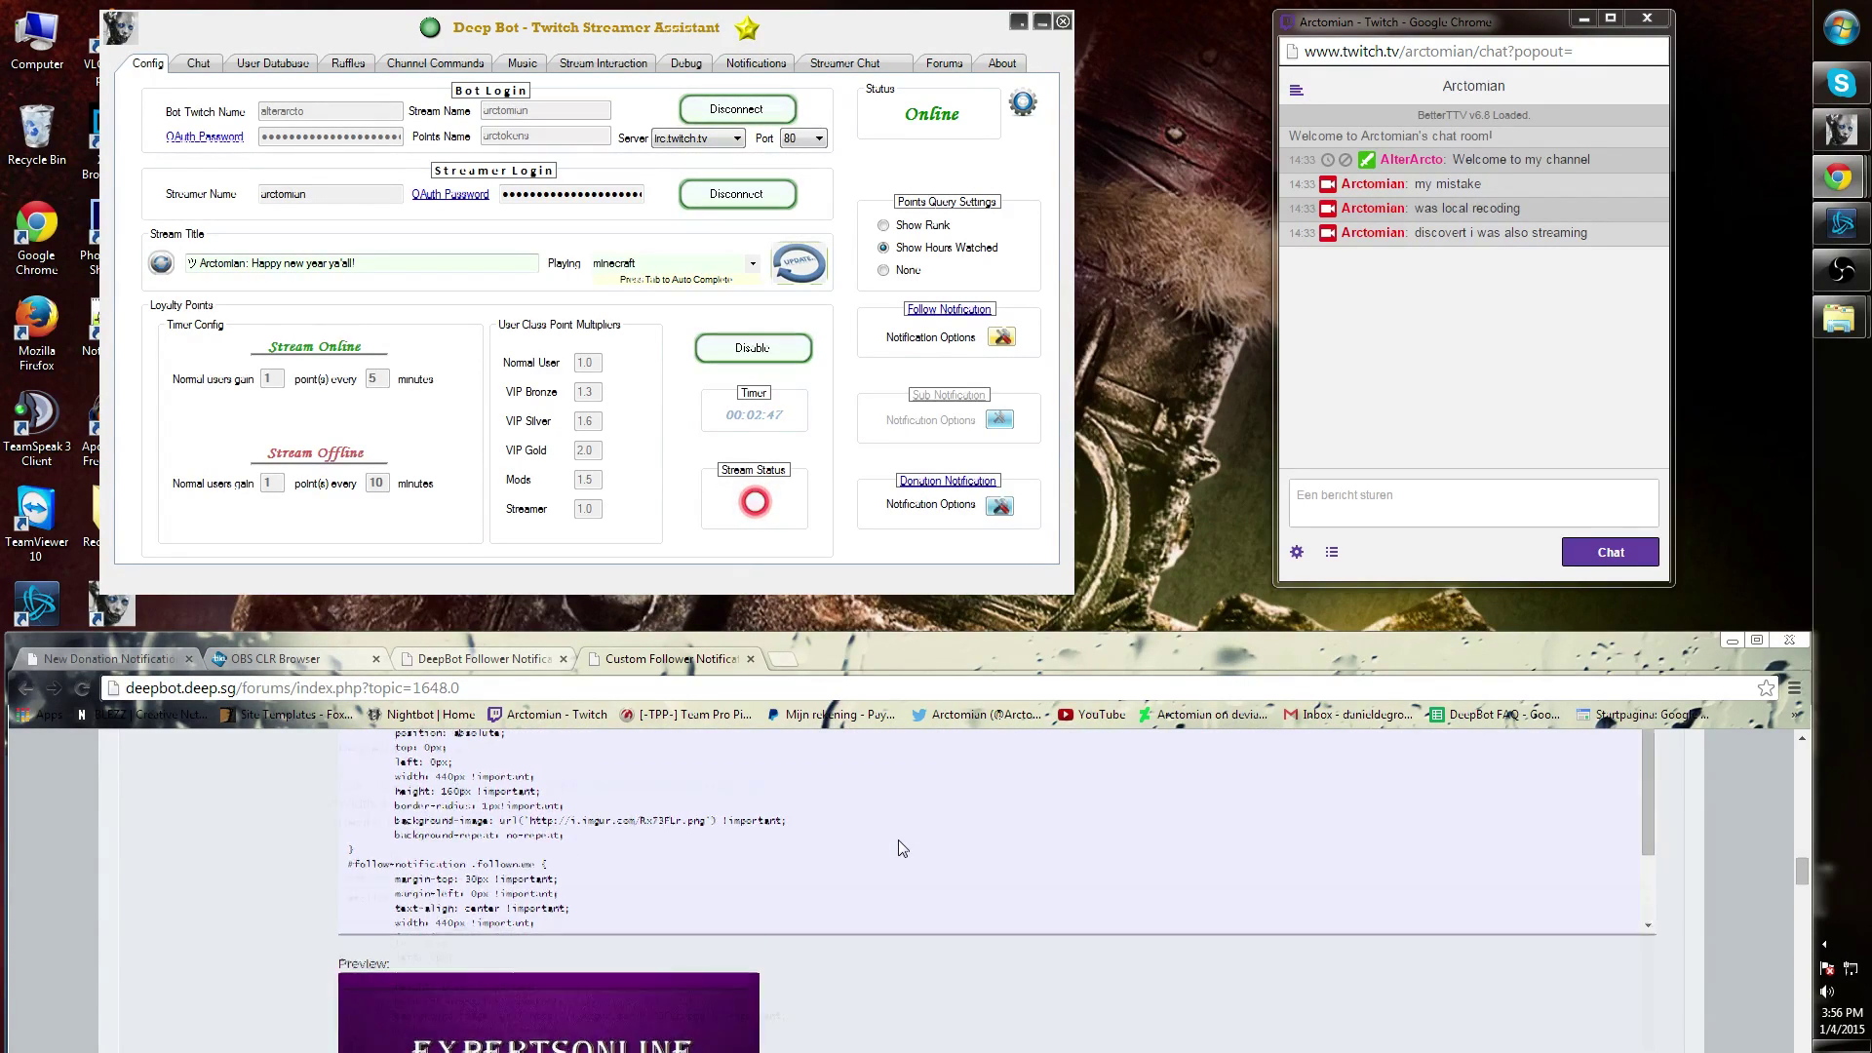
scroll(898, 845, "down", 2)
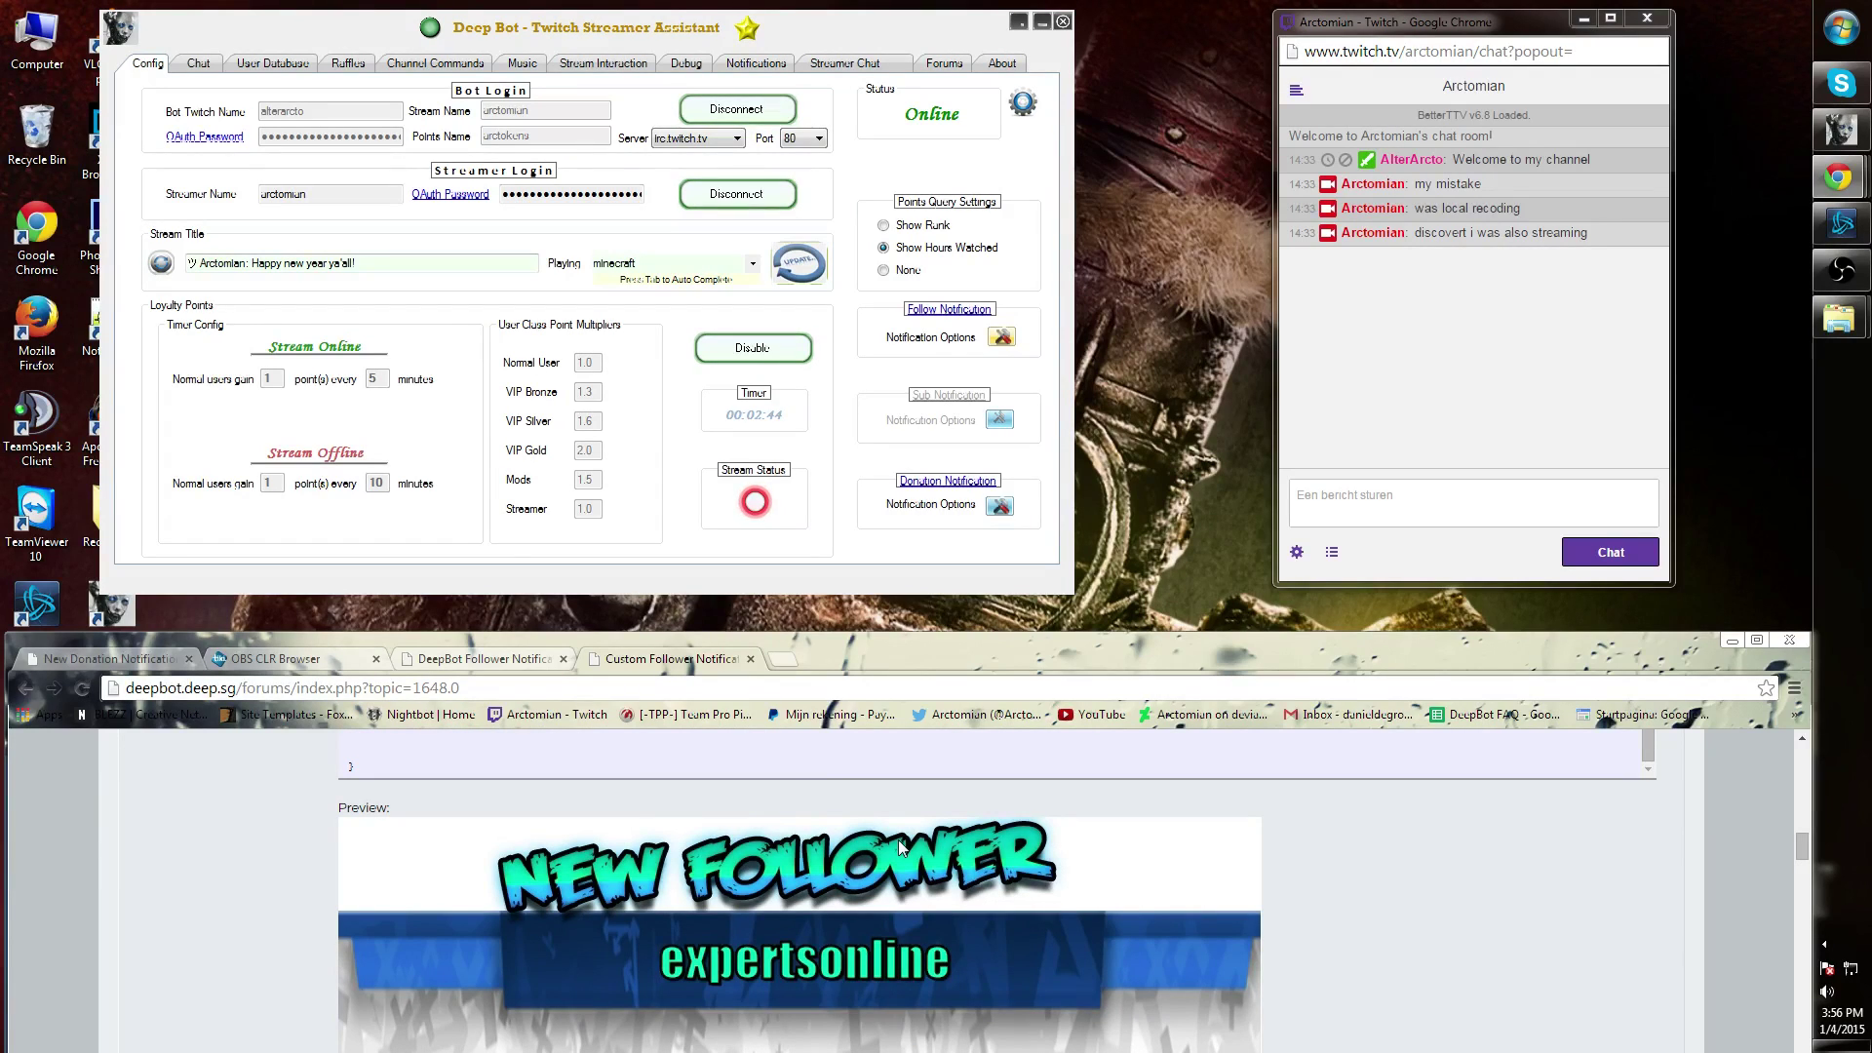